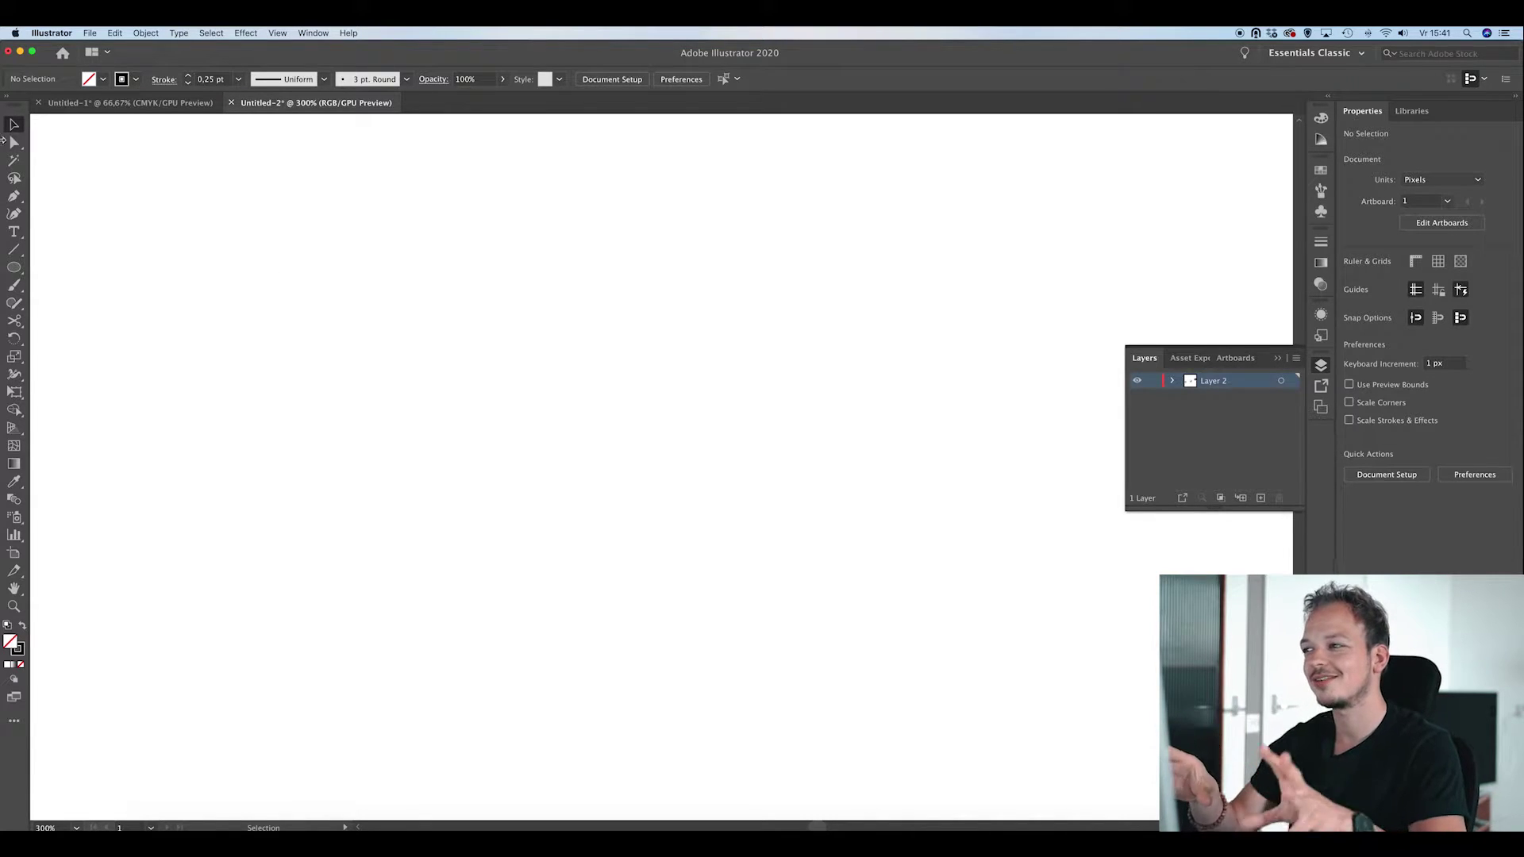
Show the document grid and draw a circle about 90 px in diameter starting on a grid intersection
{"action": "key", "text": "space"}
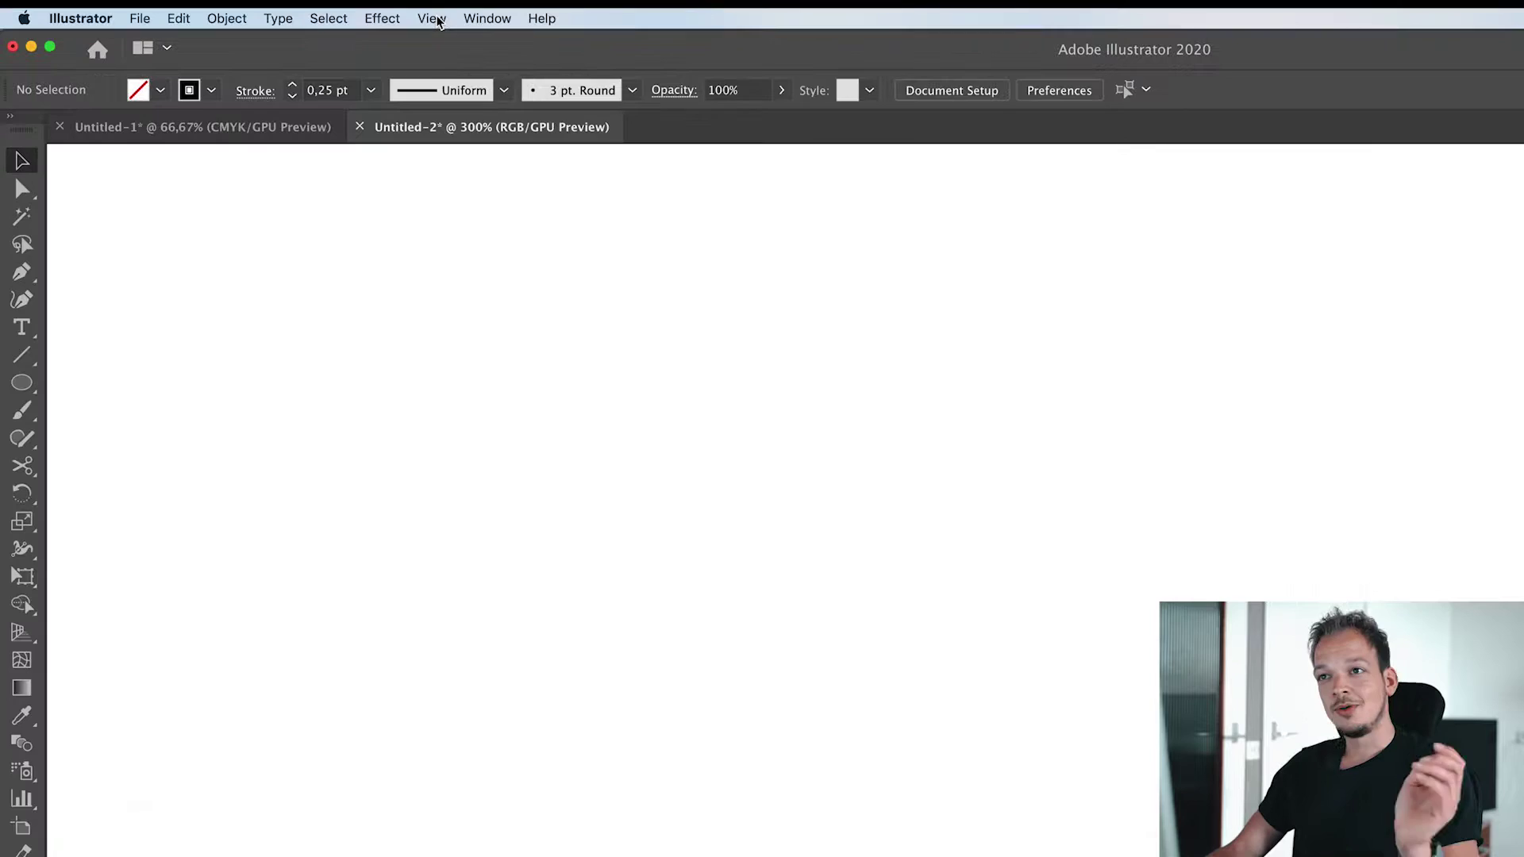
{"action": "left_click", "coordinate": [279, 33]}
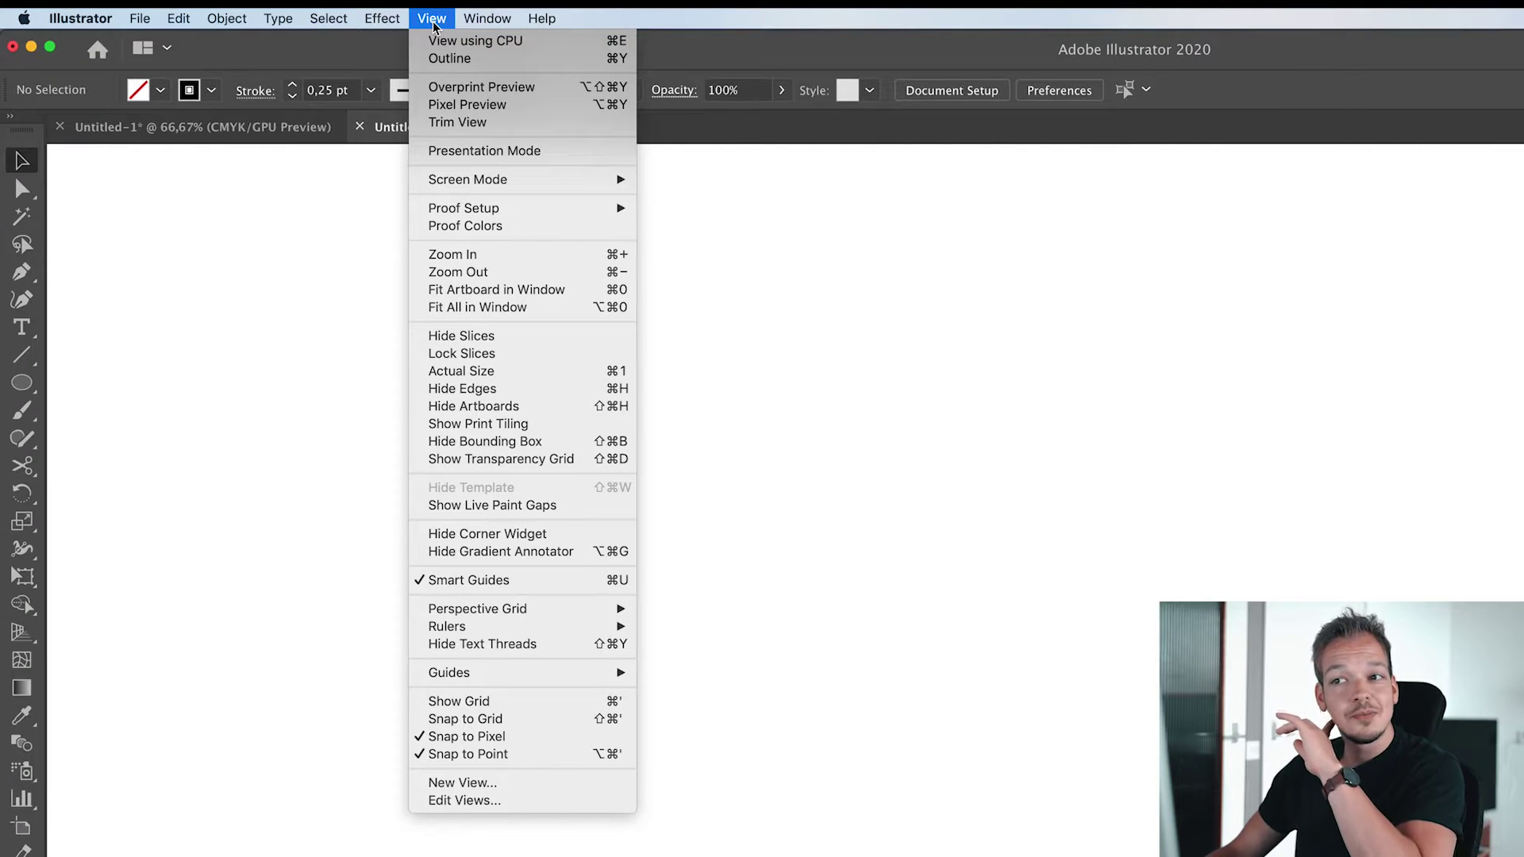
{"action": "left_click", "coordinate": [478, 702]}
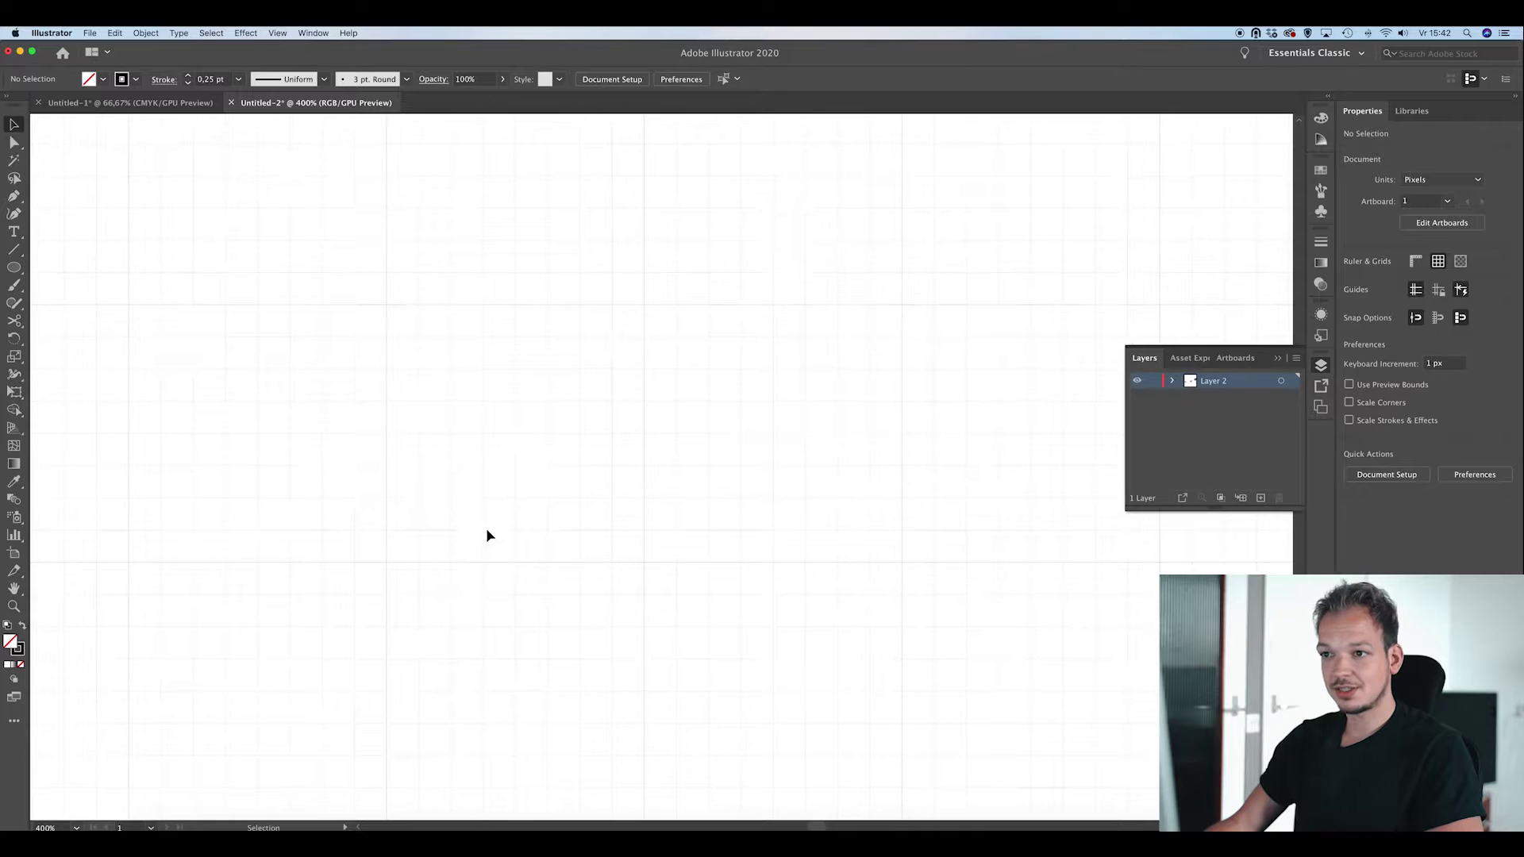
{"action": "key", "text": "l"}
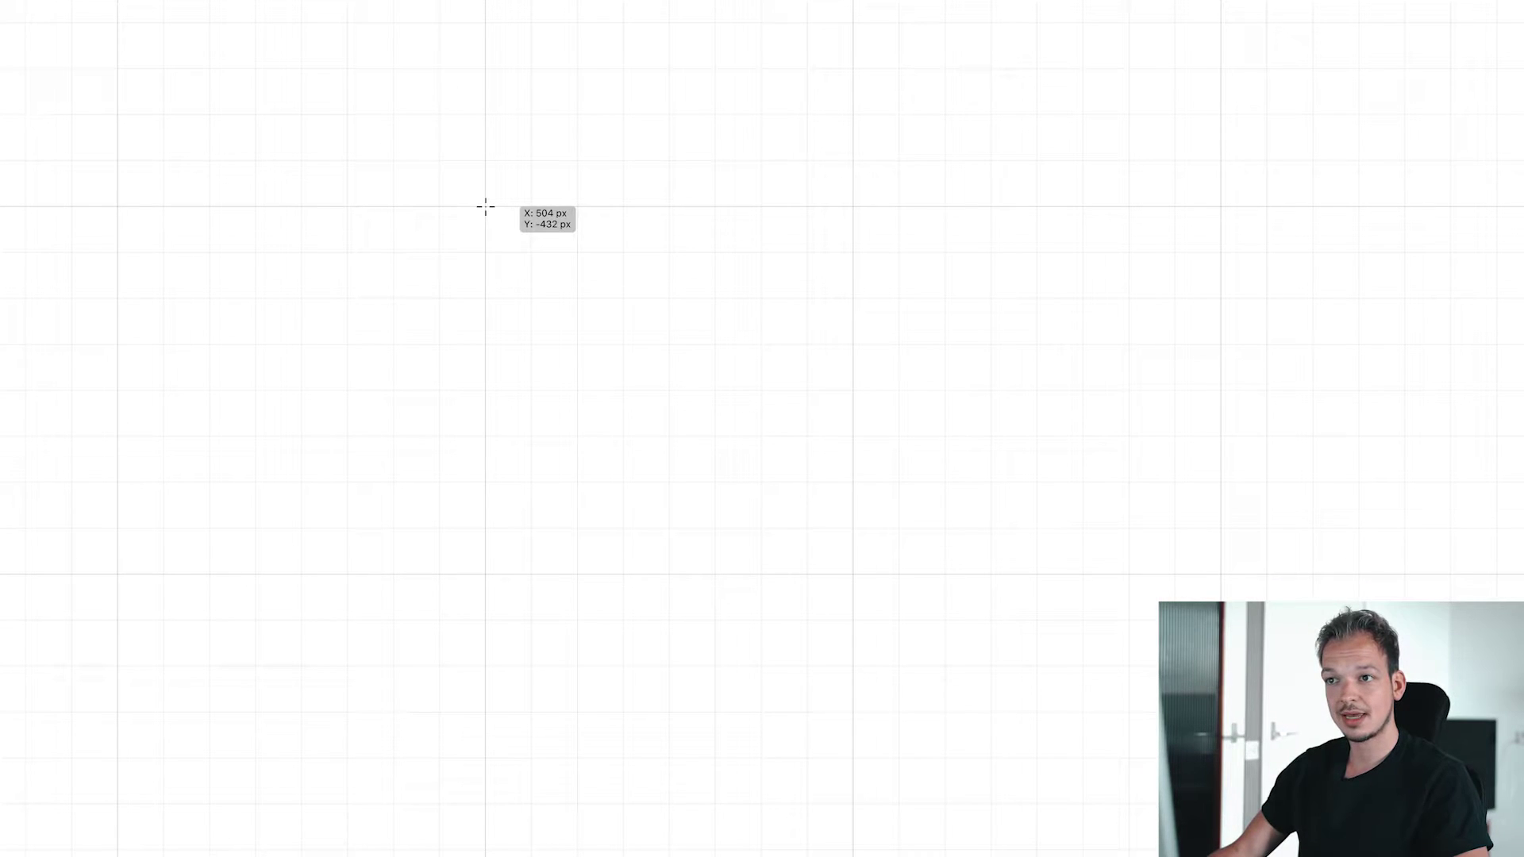
{"action": "left_click_drag", "start_coordinate": [485, 207], "coordinate": [945, 665]}
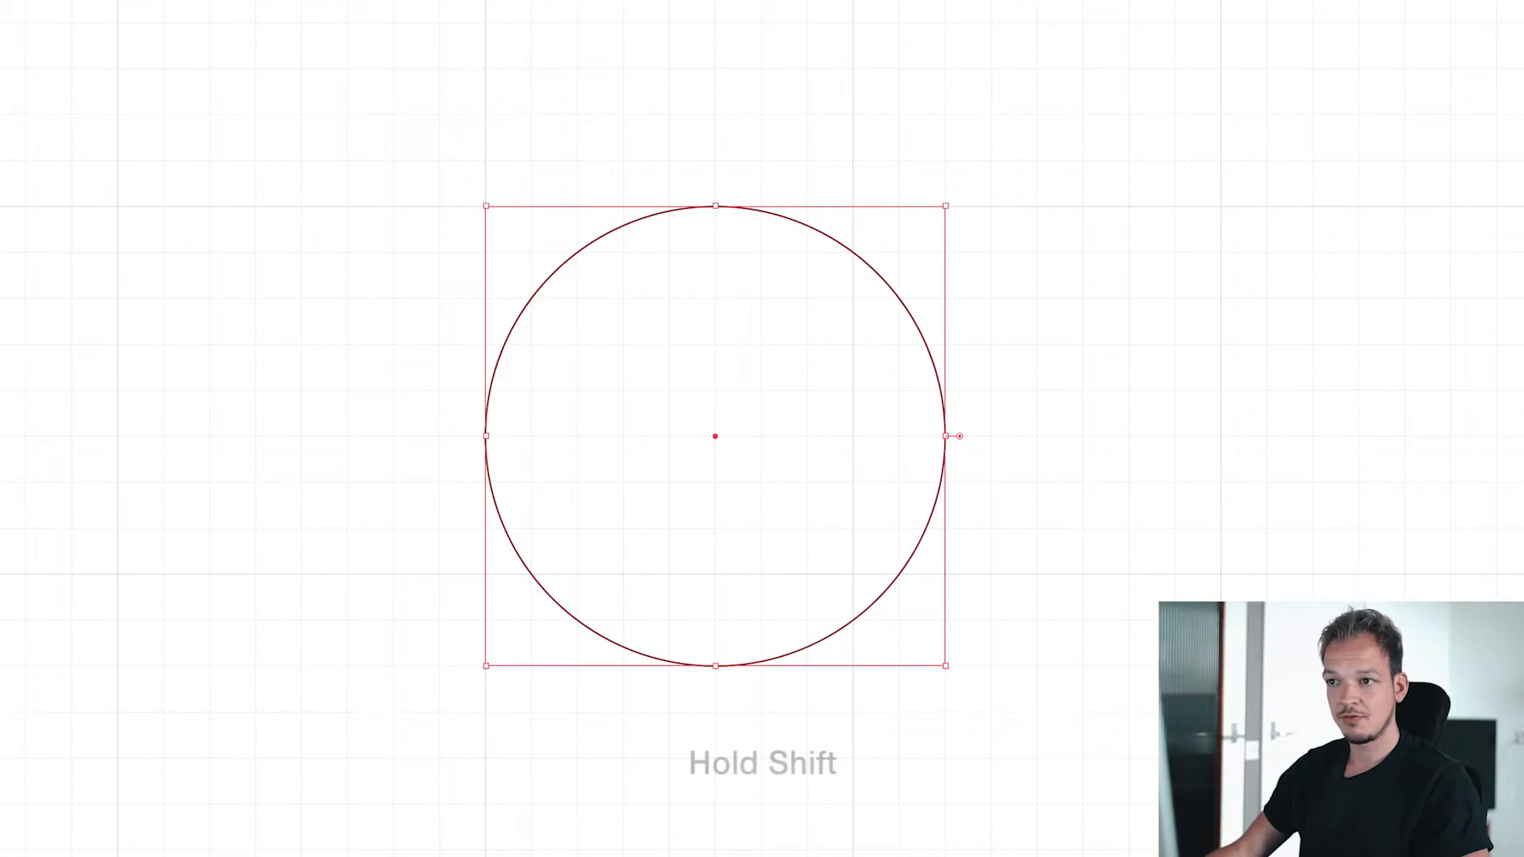
{"action": "left_click_drag", "start_coordinate": [995, 205], "coordinate": [1334, 505]}
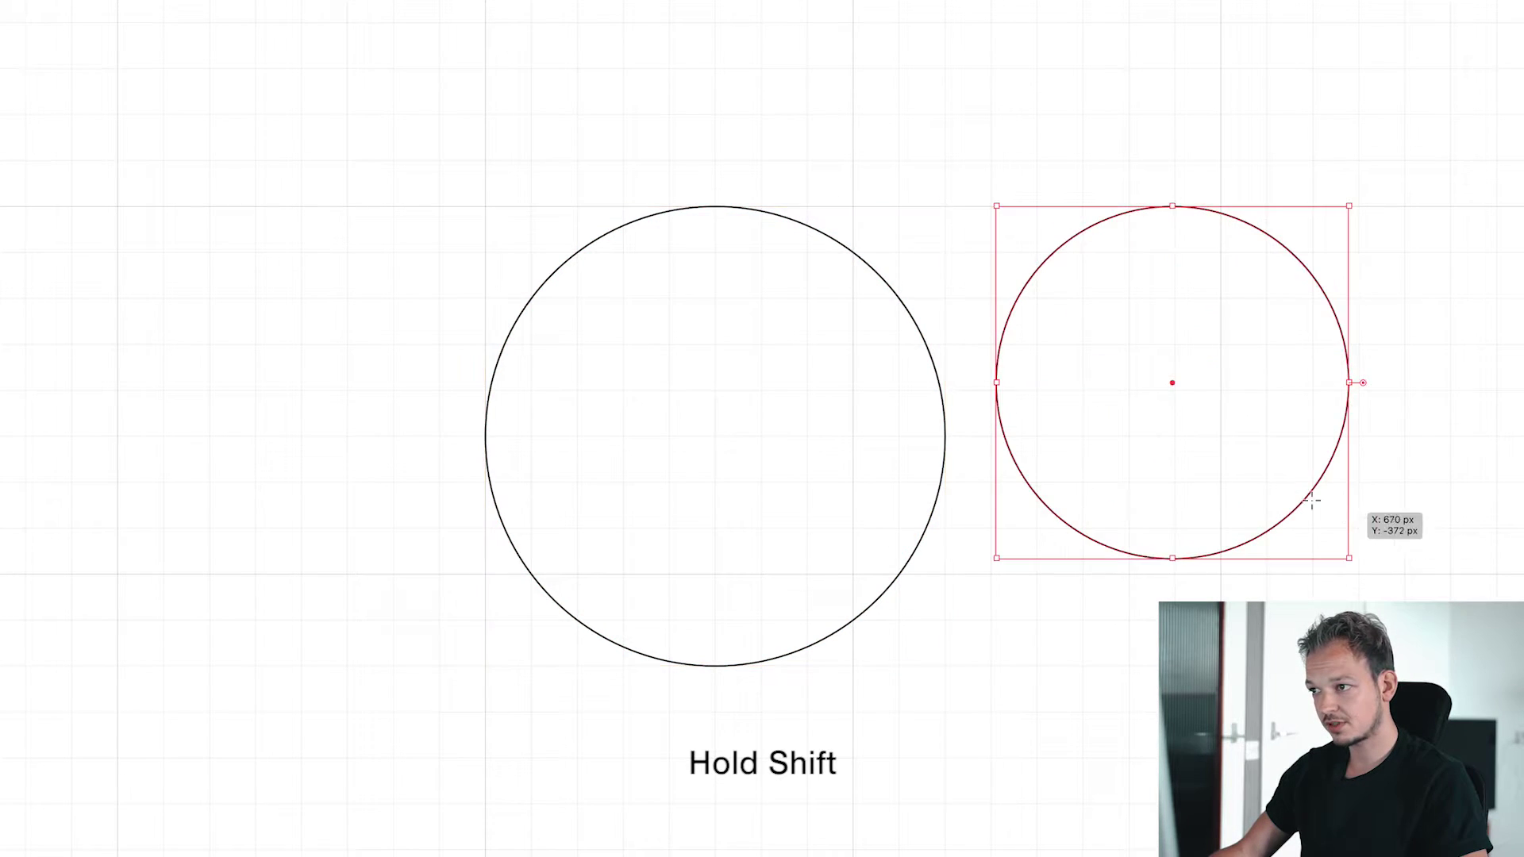
{"action": "key", "text": "ctrl+z"}
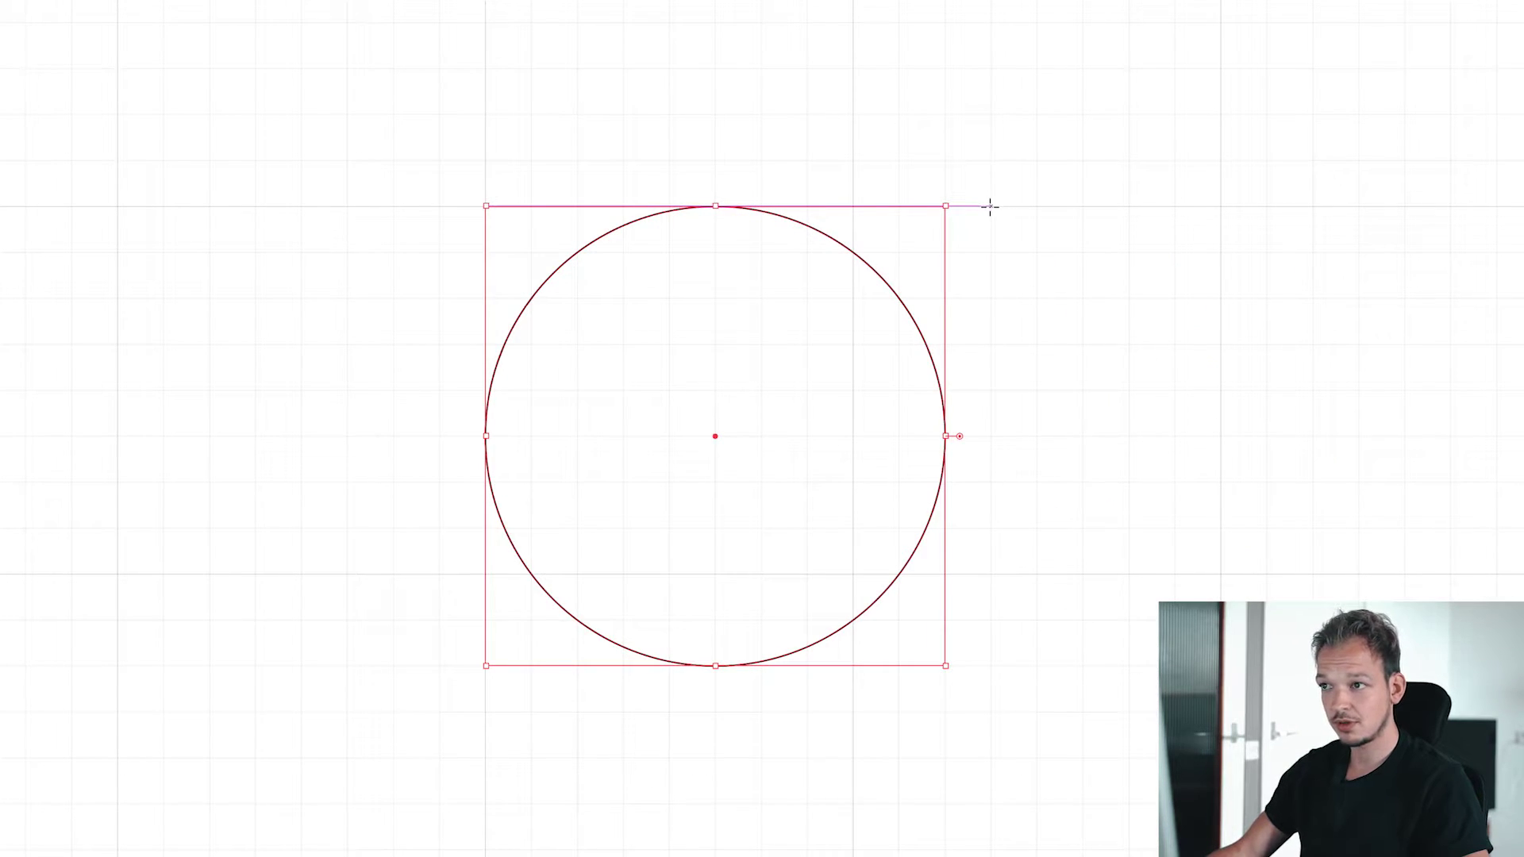
{"action": "left_click_drag", "start_coordinate": [990, 207], "coordinate": [999, 429]}
{"action": "key", "text": "ctrl+z"}
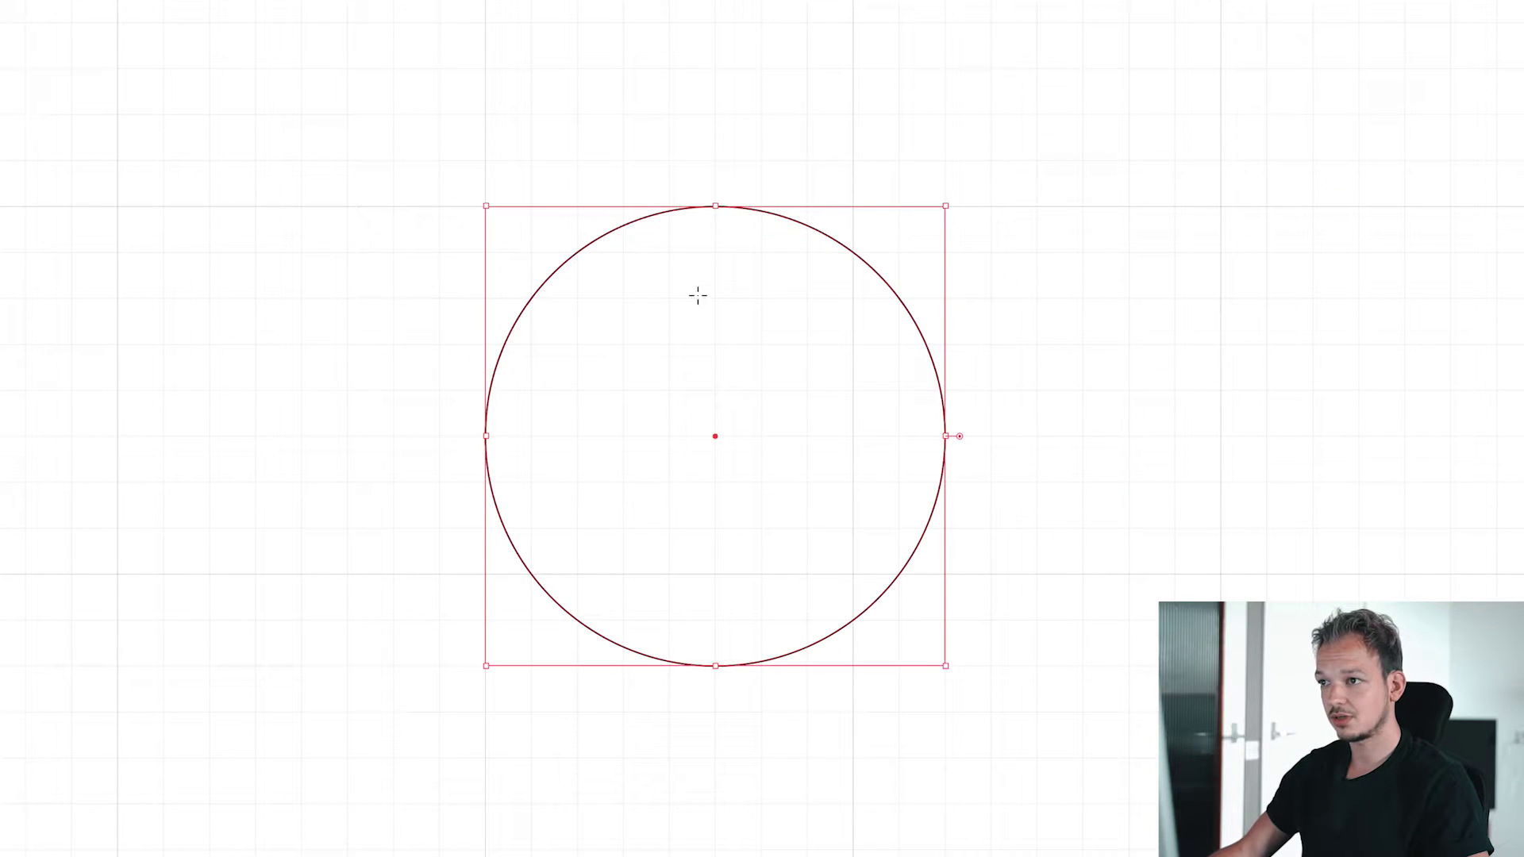
Draw a 36 px circle inside the large circle and position it concentric with the large one
{"action": "key", "text": "ctrl+shift+a"}
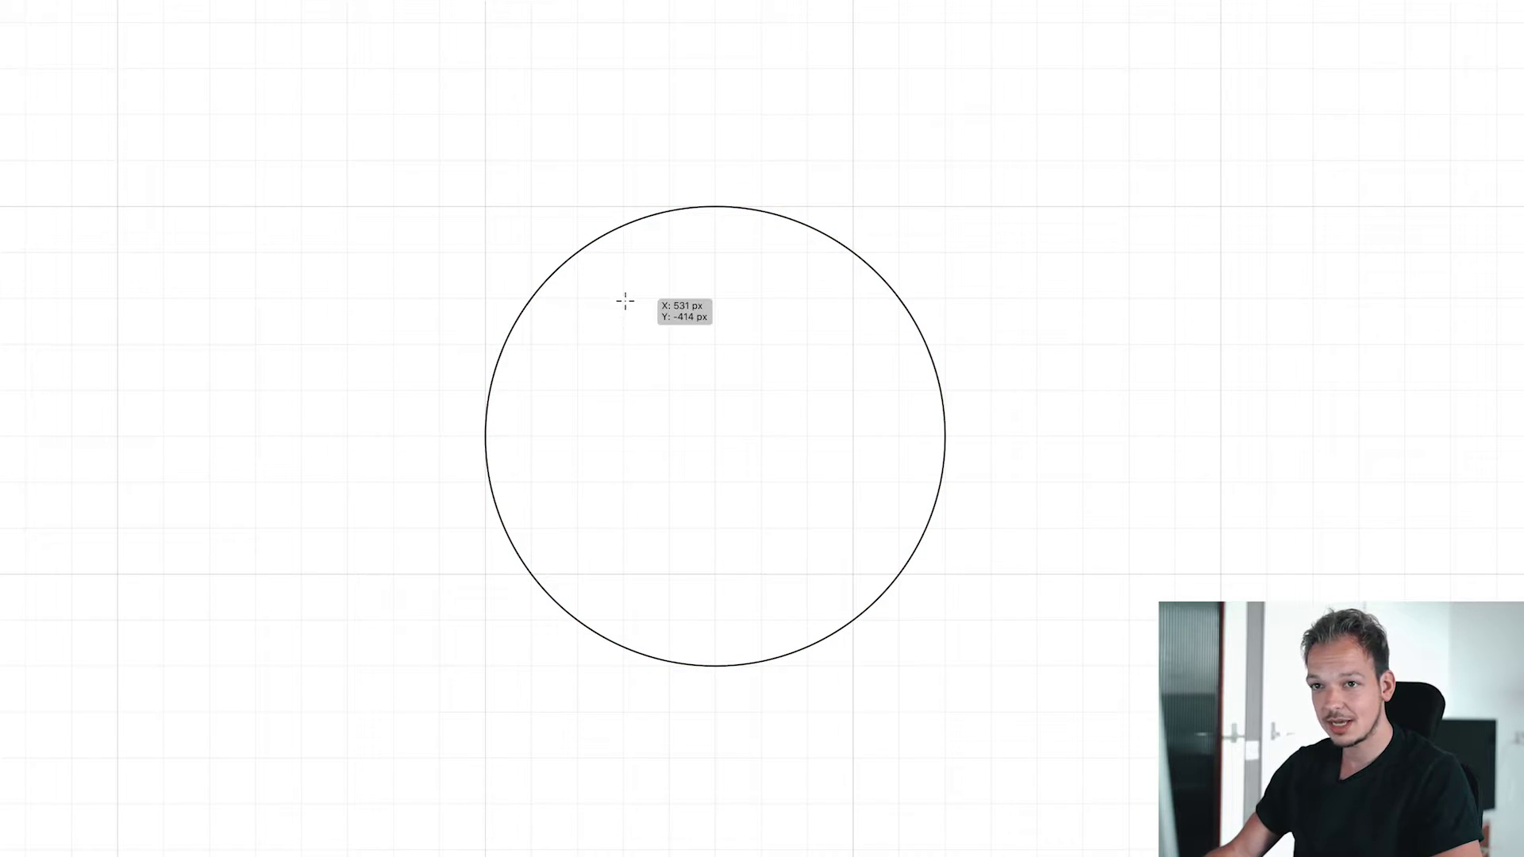
{"action": "left_click_drag", "start_coordinate": [624, 298], "coordinate": [809, 466]}
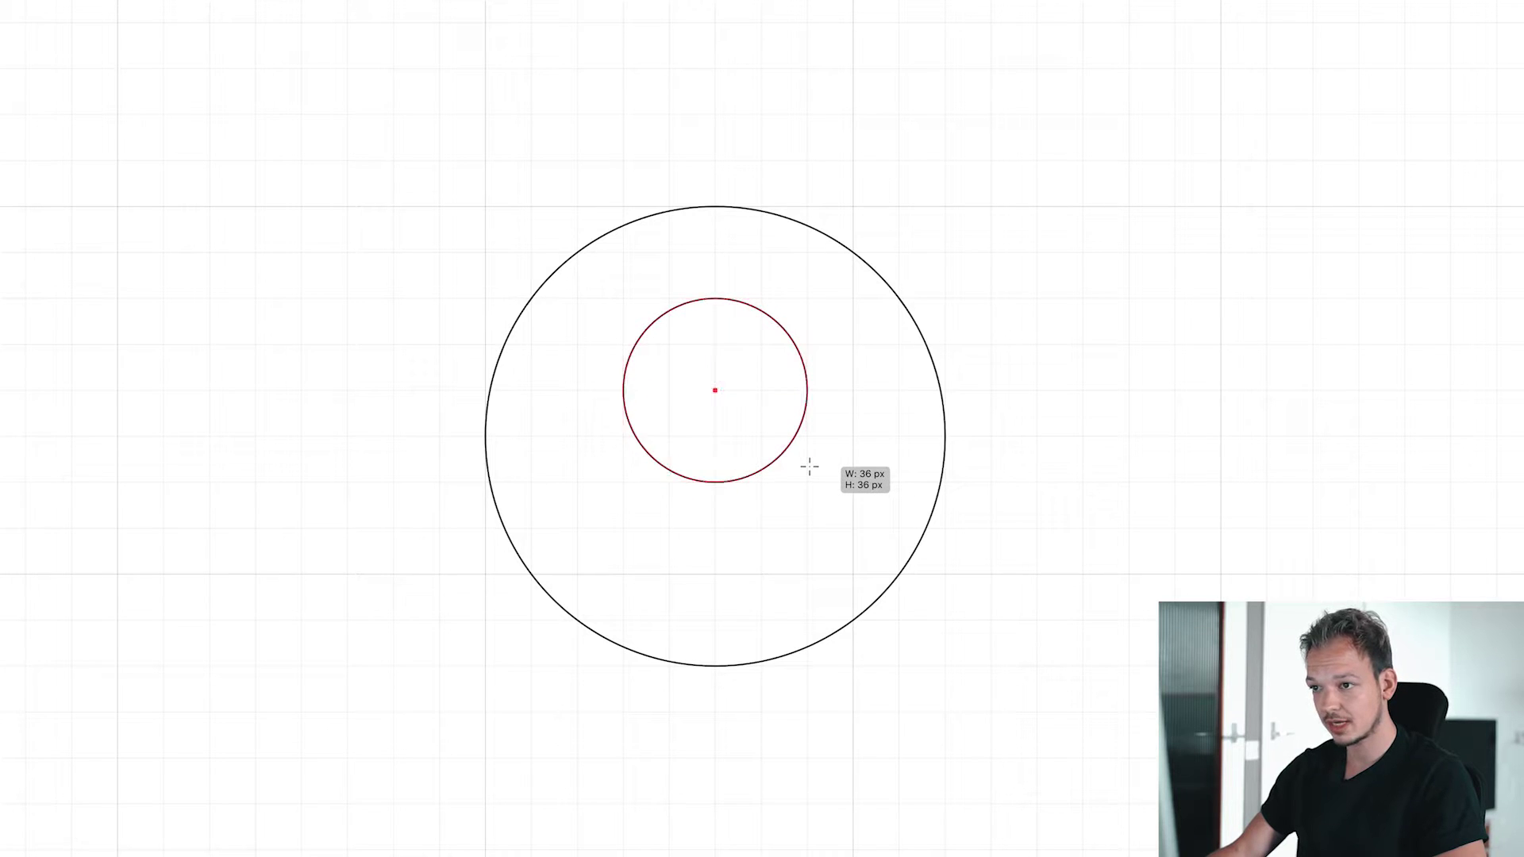
{"action": "left_click_drag", "start_coordinate": [644, 426], "coordinate": [758, 513]}
{"action": "left_click_drag", "start_coordinate": [1212, 633], "coordinate": [308, 64]}
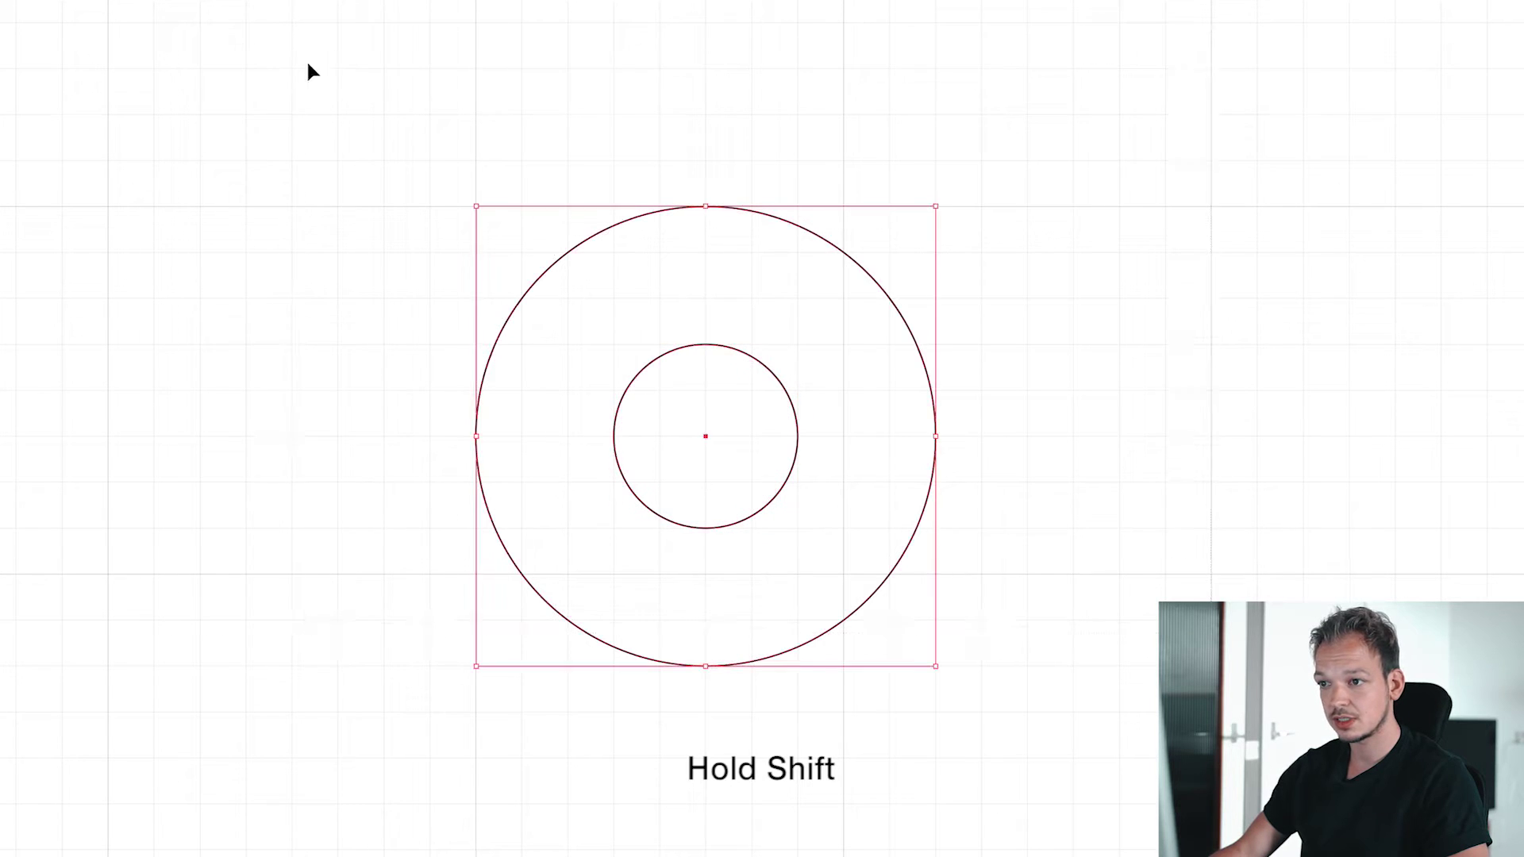
{"action": "left_click", "coordinate": [786, 21]}
{"action": "left_click_drag", "start_coordinate": [755, 65], "coordinate": [780, 56]}
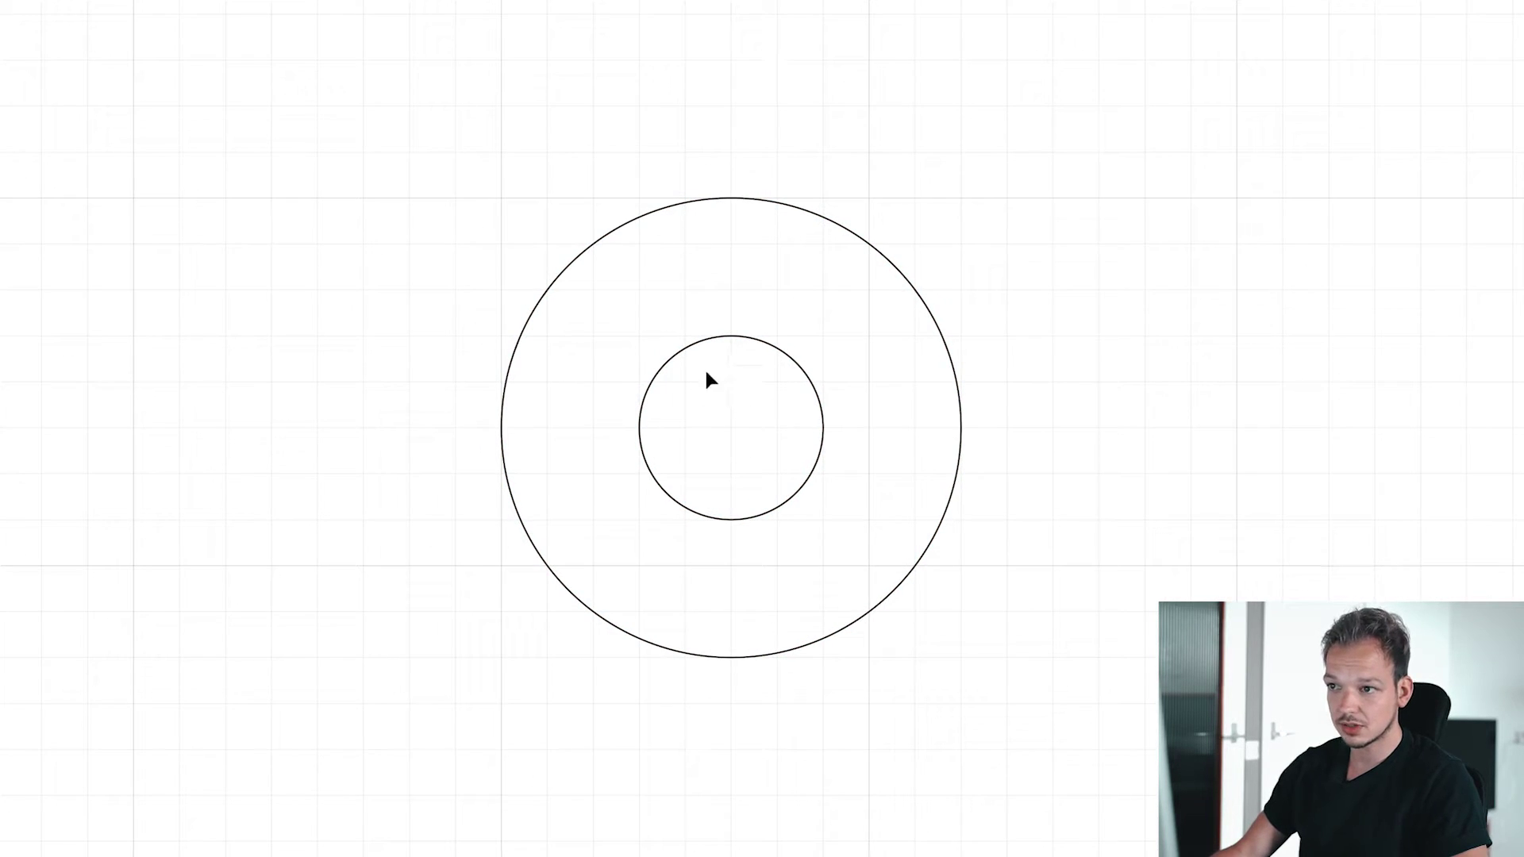
Copy the small circle to the large circle's right edge and scale the copy proportionally to reach the small circle's left edge
{"action": "left_click", "coordinate": [661, 367]}
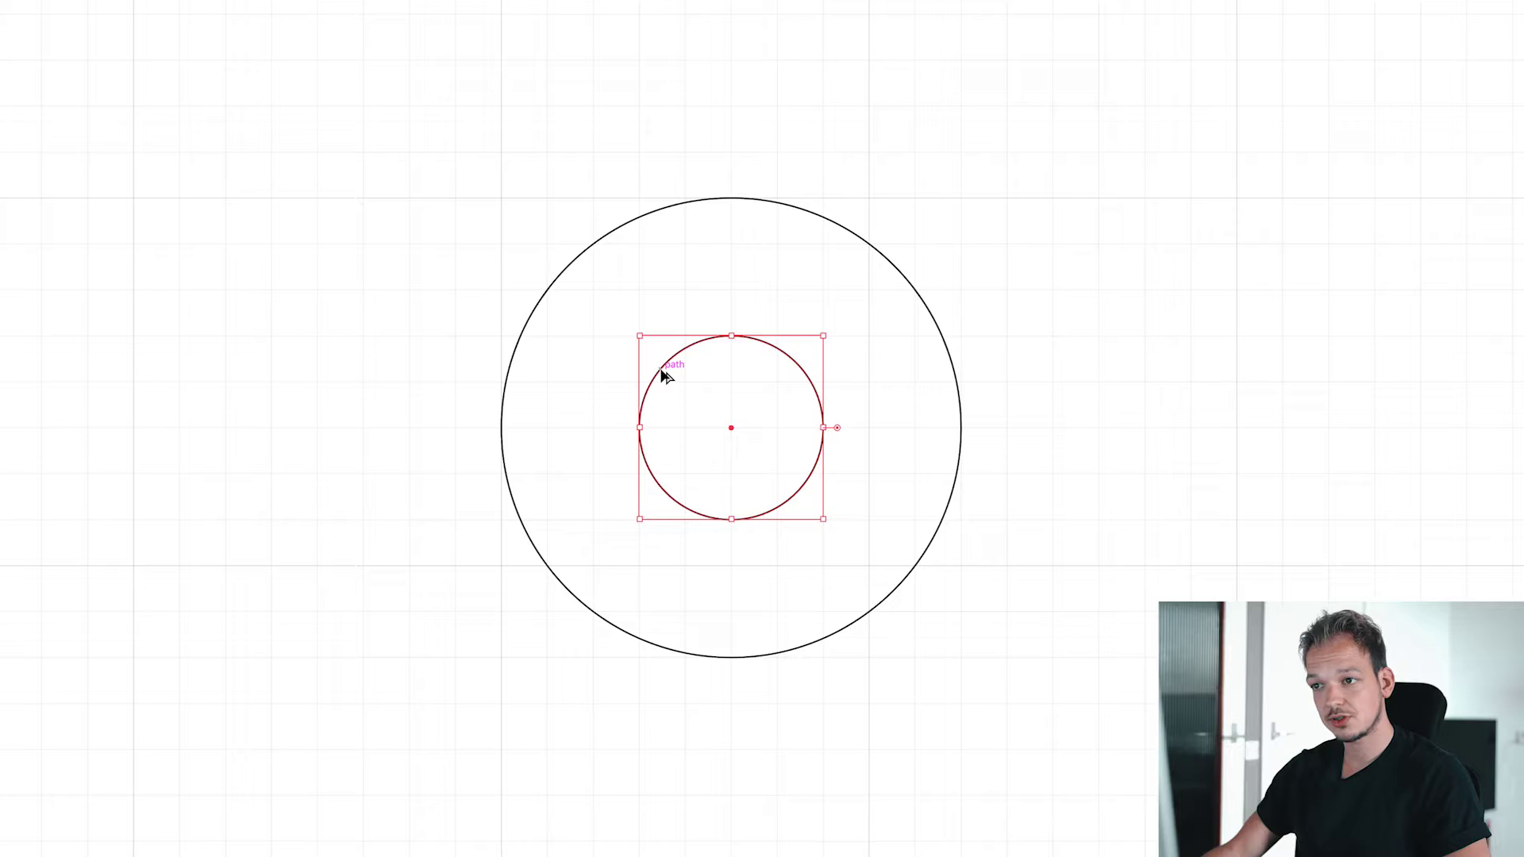
{"action": "left_click_drag", "start_coordinate": [660, 370], "coordinate": [801, 377]}
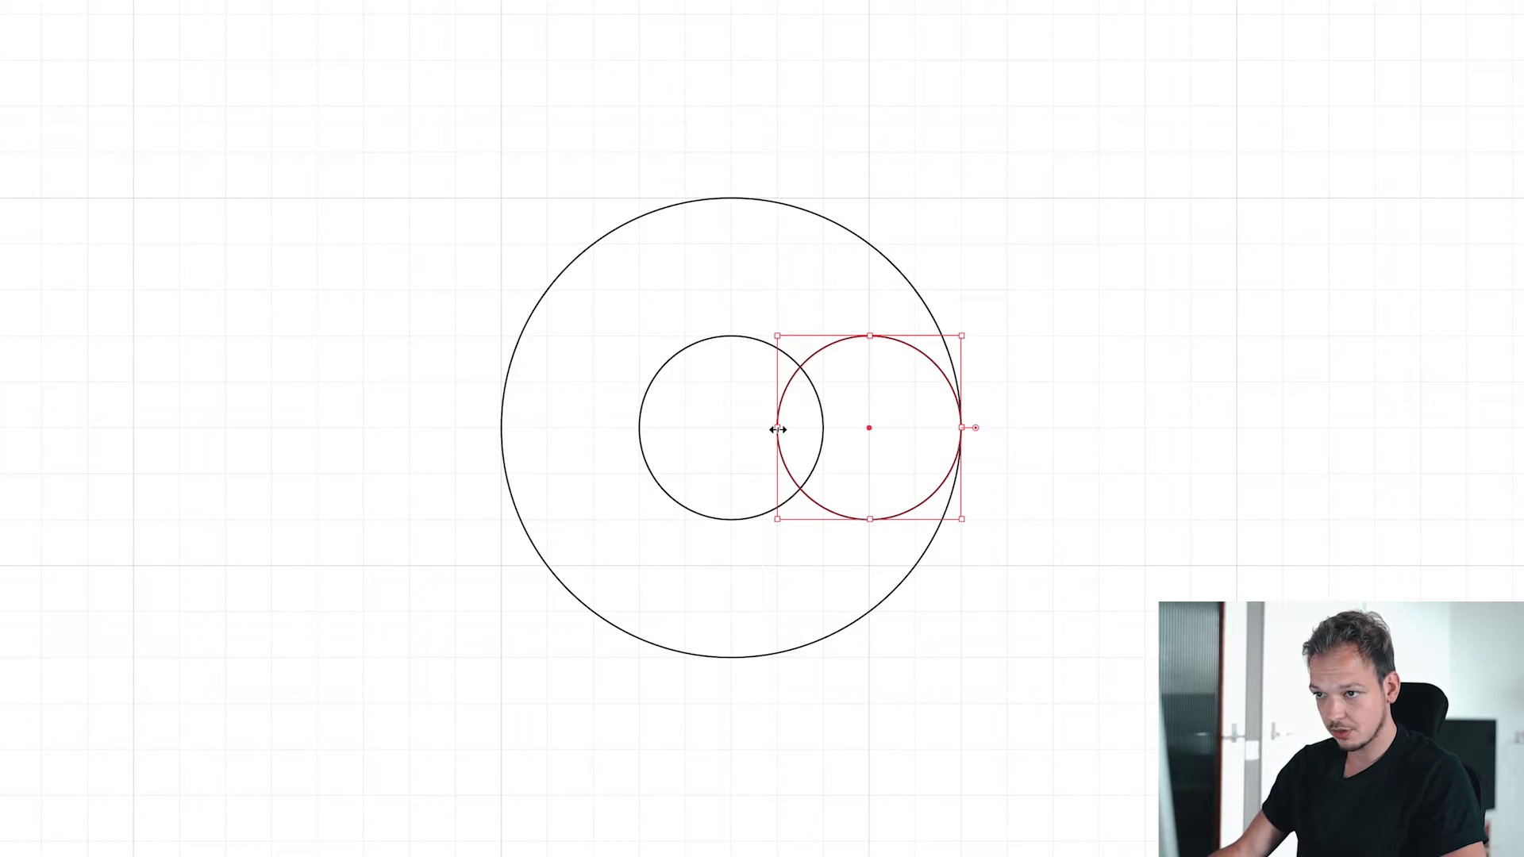
{"action": "left_click_drag", "start_coordinate": [778, 429], "coordinate": [642, 429]}
Duplicate the medium circle leftward so it spans from the large circle's left edge to the small circle's right edge
{"action": "left_click", "coordinate": [904, 437]}
{"action": "left_click", "coordinate": [910, 319]}
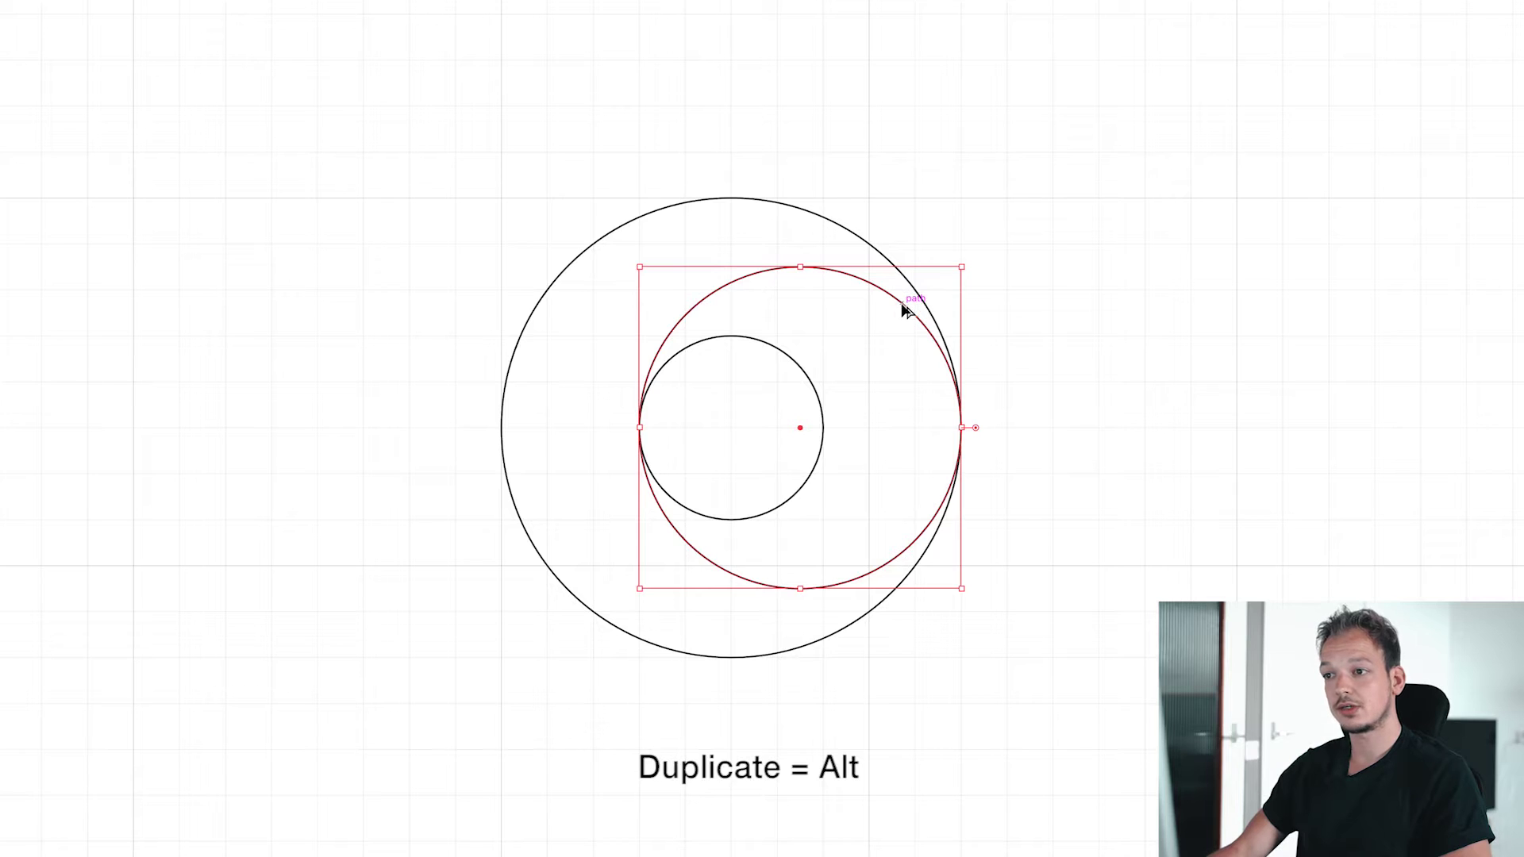
{"action": "left_click_drag", "start_coordinate": [906, 308], "coordinate": [768, 313], "text": "alt"}
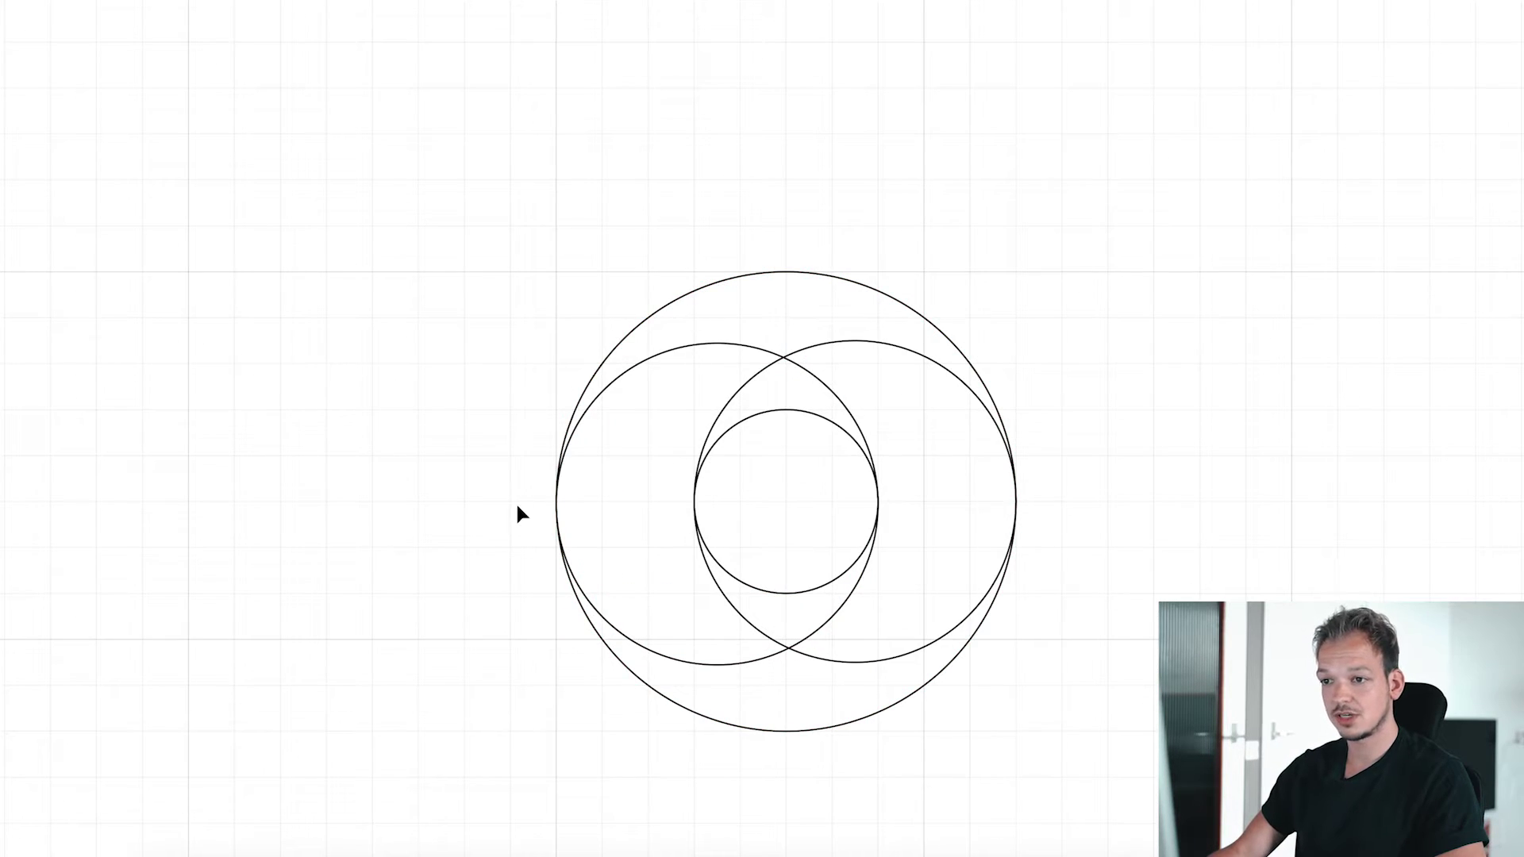
Duplicate the four-circle construction and place the two sets diagonally apart on the canvas
{"action": "key", "text": "ctrl+minus"}
{"action": "left_click_drag", "start_coordinate": [580, 523], "coordinate": [1145, 70]}
{"action": "scroll", "coordinate": [548, 634], "scroll_direction": "down", "scroll_amount": 1}
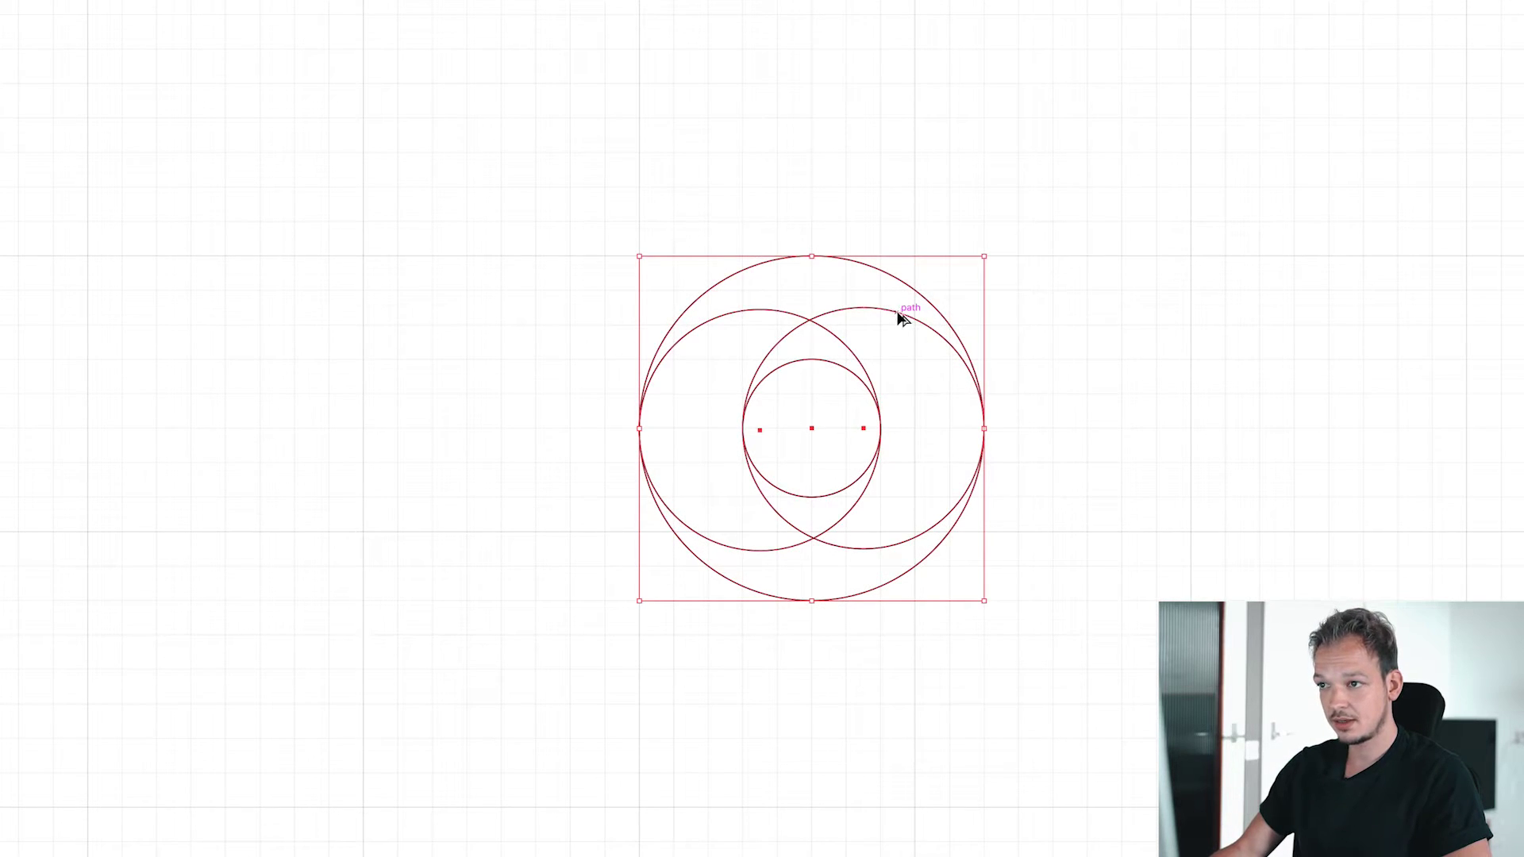
{"action": "left_click_drag", "start_coordinate": [894, 312], "coordinate": [357, 78]}
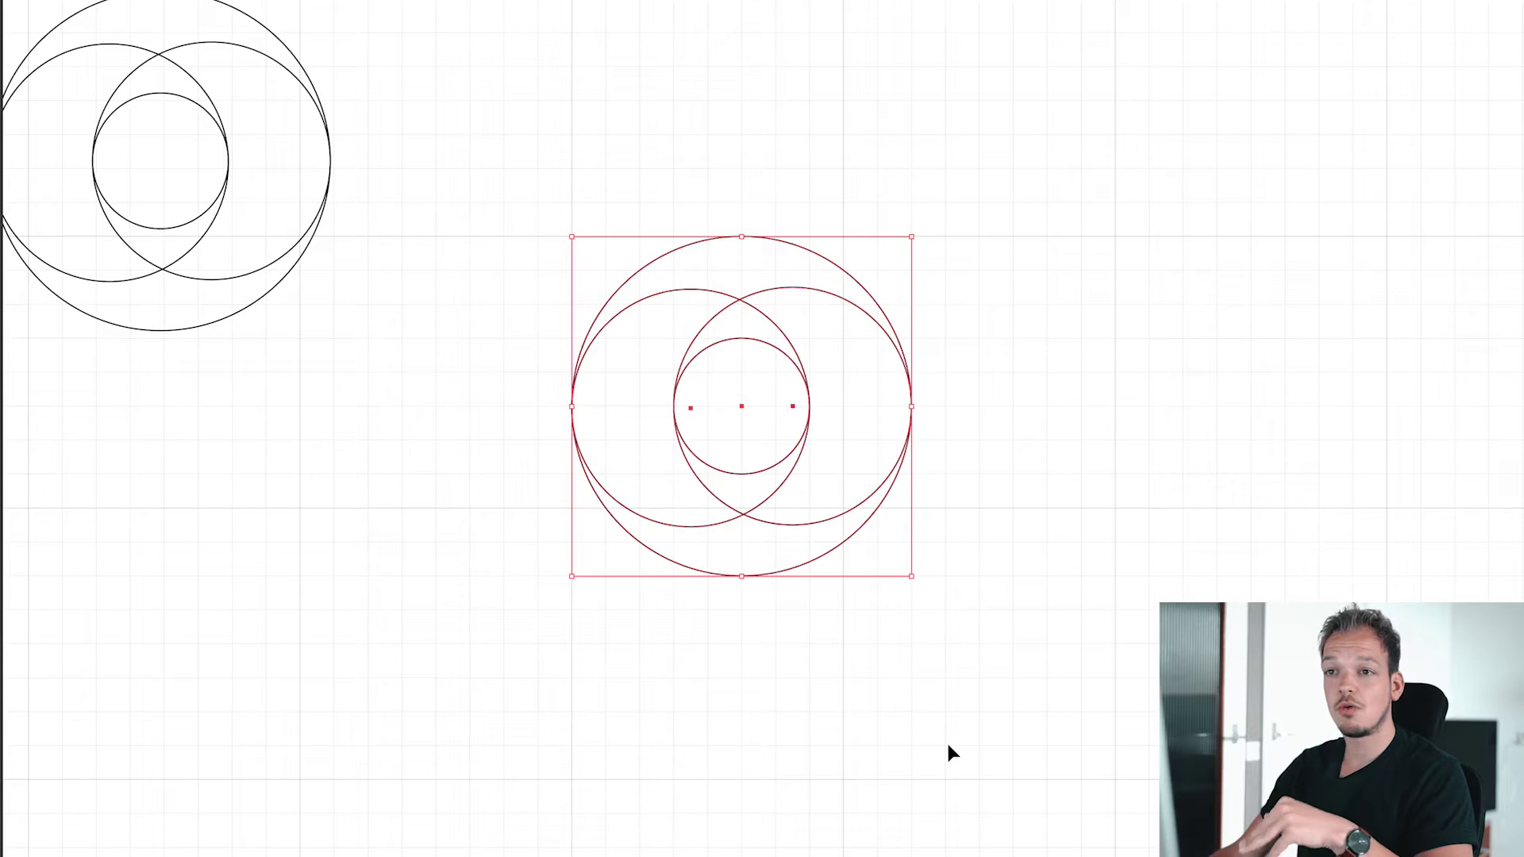
{"action": "left_click_drag", "start_coordinate": [355, 308], "coordinate": [489, 367]}
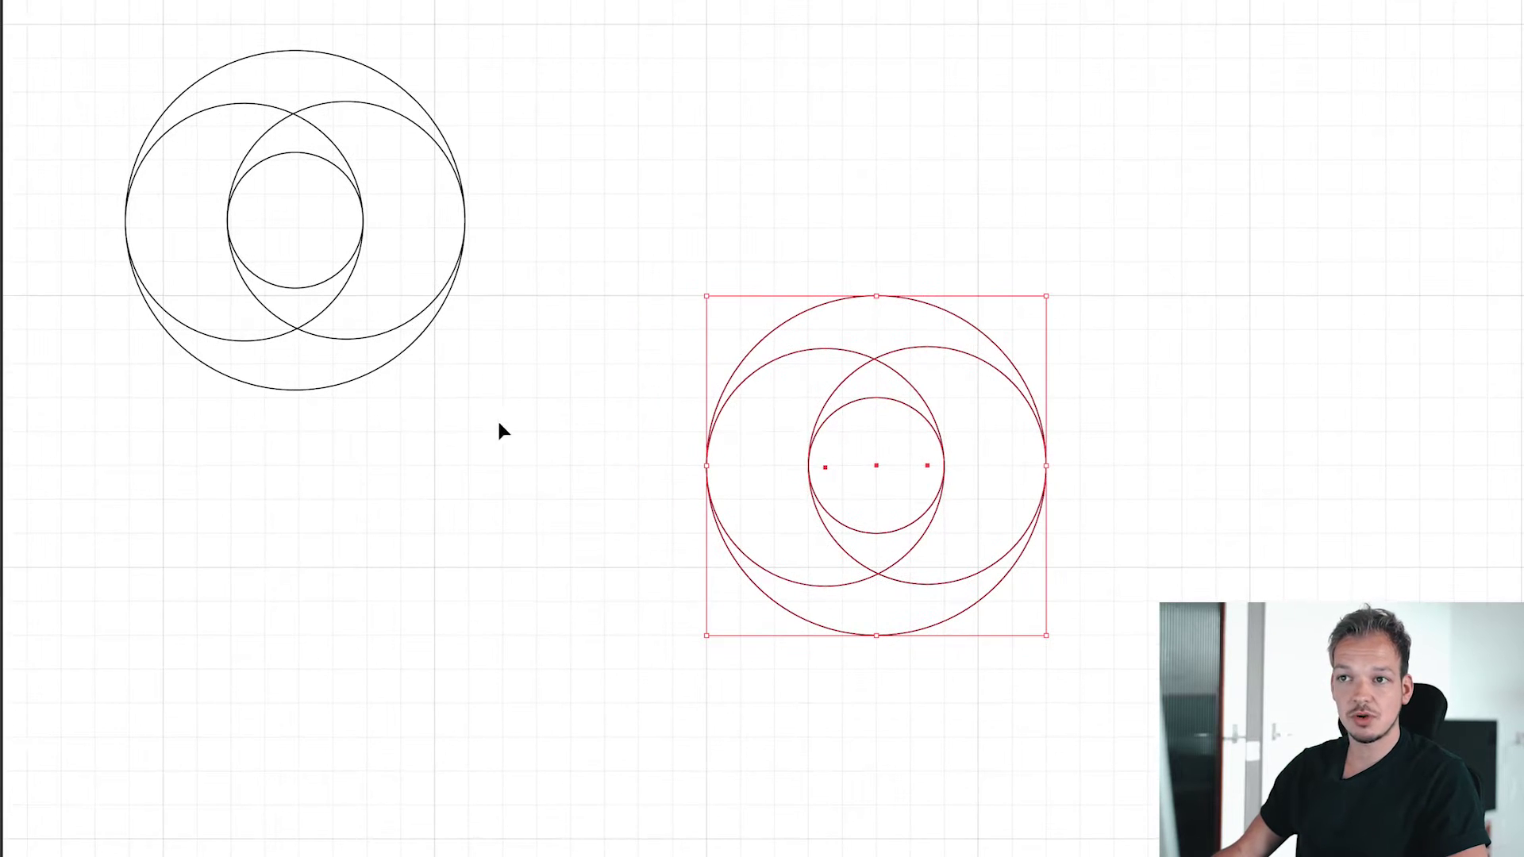
{"action": "left_click_drag", "start_coordinate": [513, 441], "coordinate": [163, 34]}
{"action": "left_click_drag", "start_coordinate": [265, 112], "coordinate": [140, 56]}
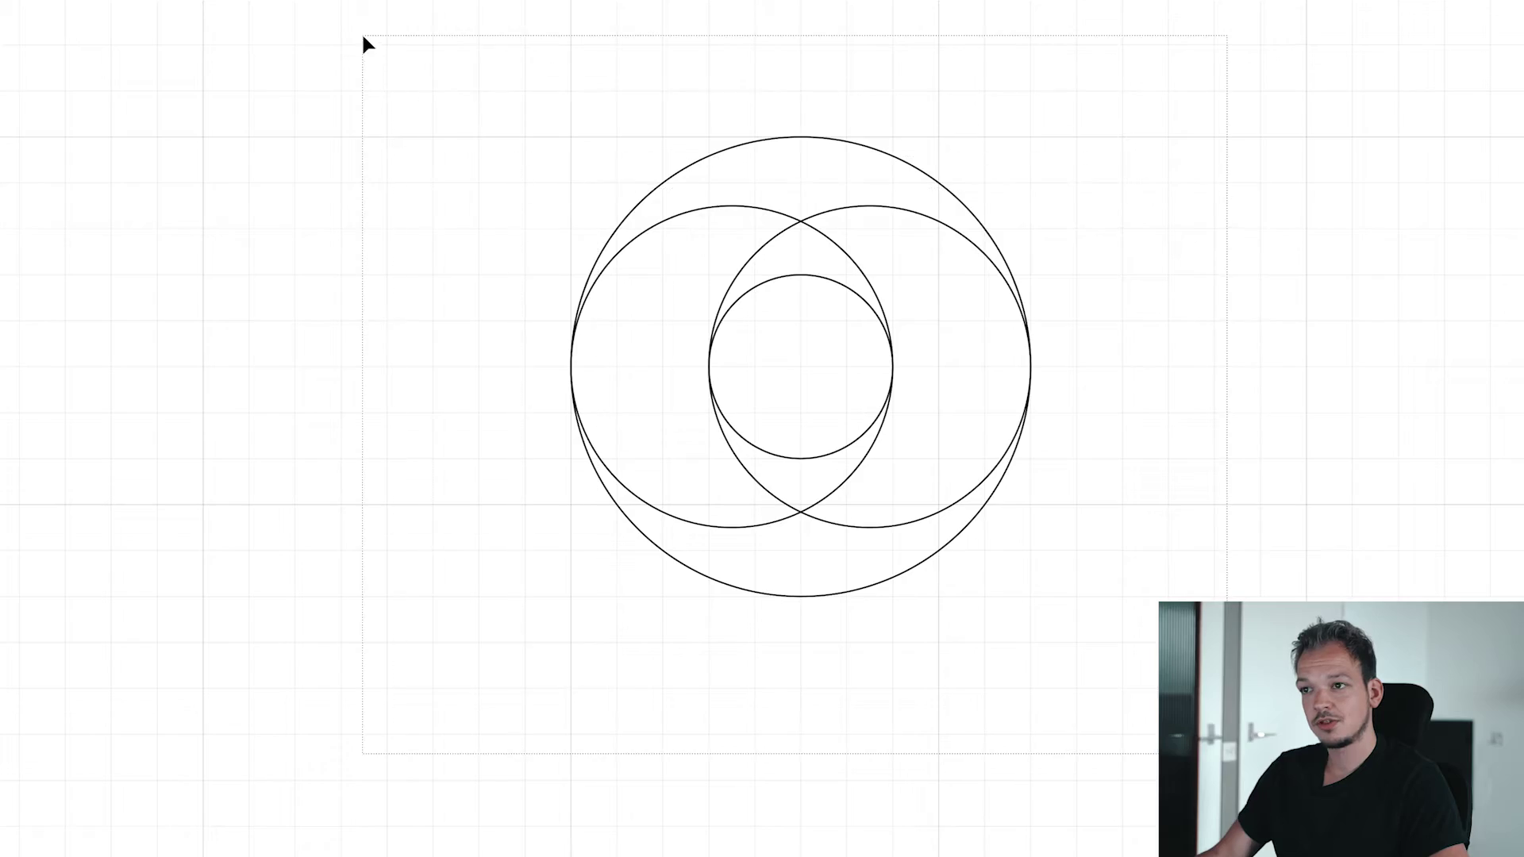
Merge the overlapping regions of the four circles with the Shape Builder into two interlocking swirls around the central circle
{"action": "left_click_drag", "start_coordinate": [362, 37], "coordinate": [363, 36]}
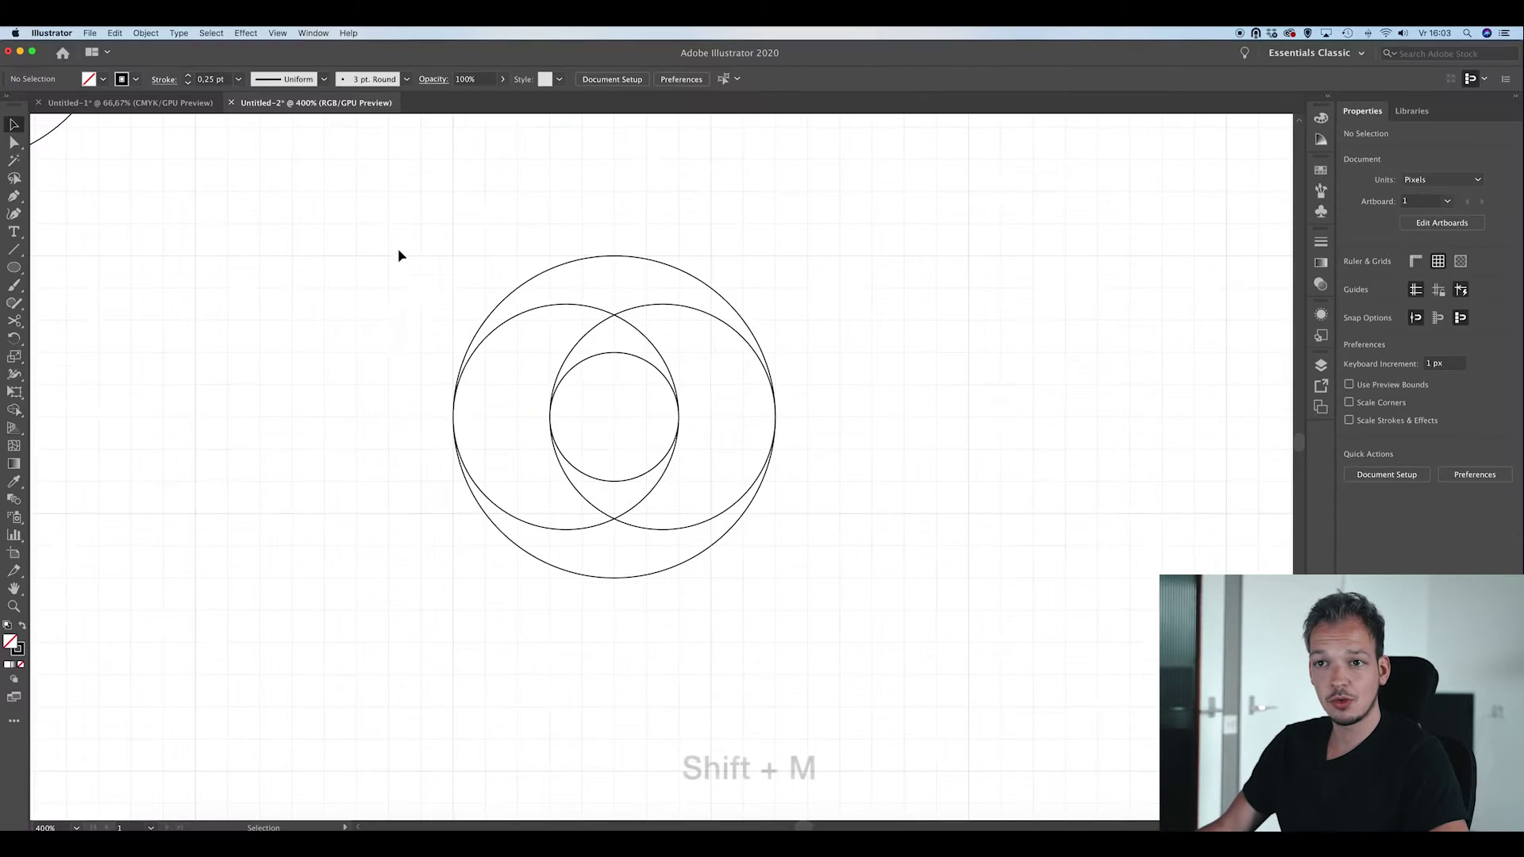
{"action": "key", "text": "super+a"}
{"action": "key", "text": "shift+m"}
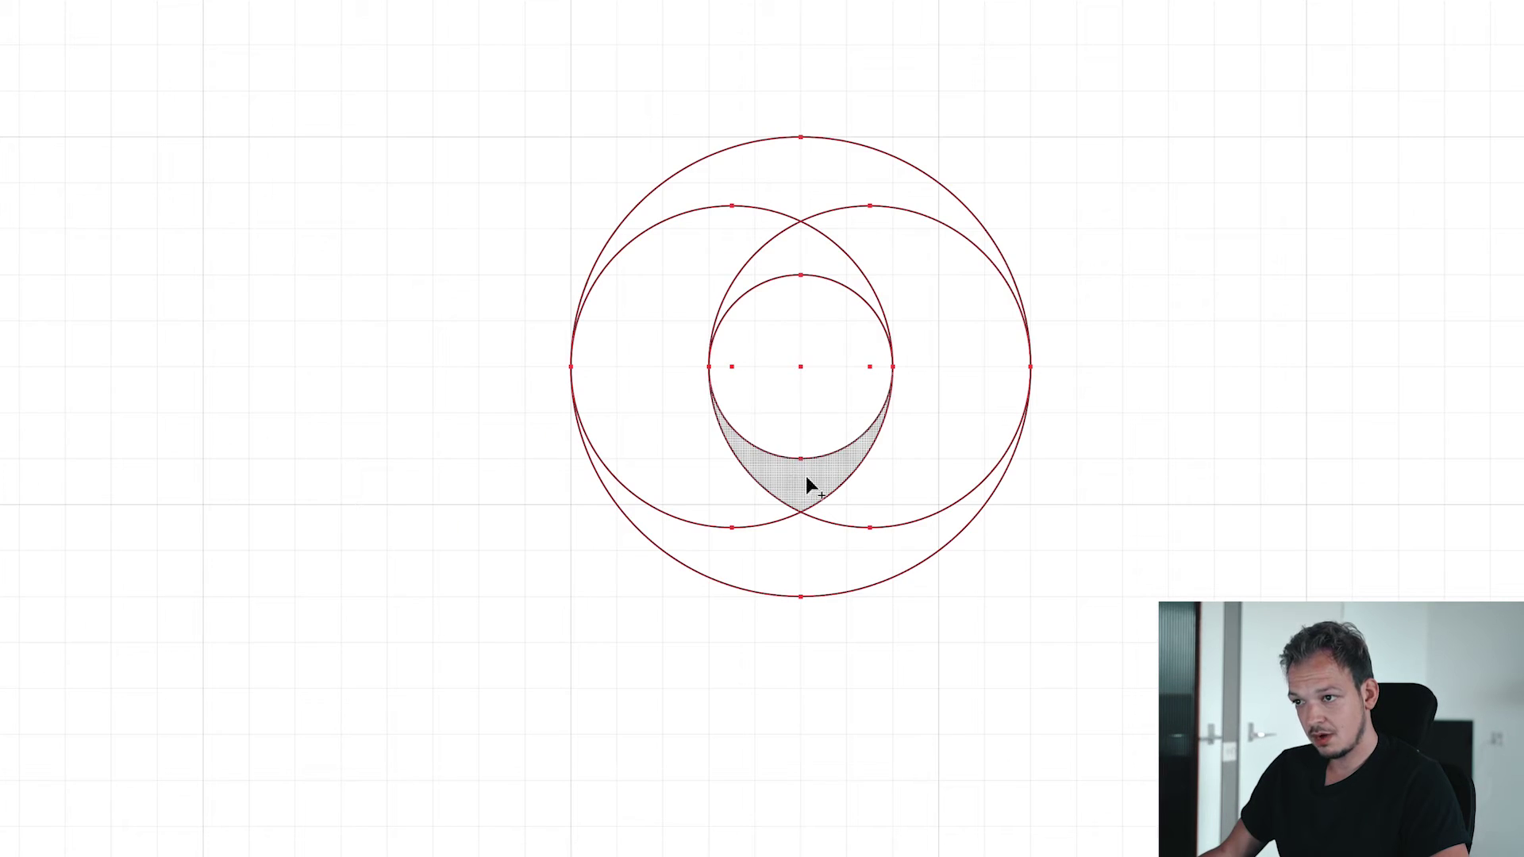
{"action": "left_click_drag", "start_coordinate": [812, 474], "coordinate": [722, 476]}
{"action": "mouse_move", "coordinate": [802, 249]}
{"action": "left_mouse_down"}
{"action": "mouse_move", "coordinate": [893, 269]}
{"action": "mouse_move", "coordinate": [933, 472]}
{"action": "mouse_move", "coordinate": [783, 566]}
{"action": "left_mouse_up"}
{"action": "key", "text": "v"}
{"action": "left_click", "coordinate": [528, 81]}
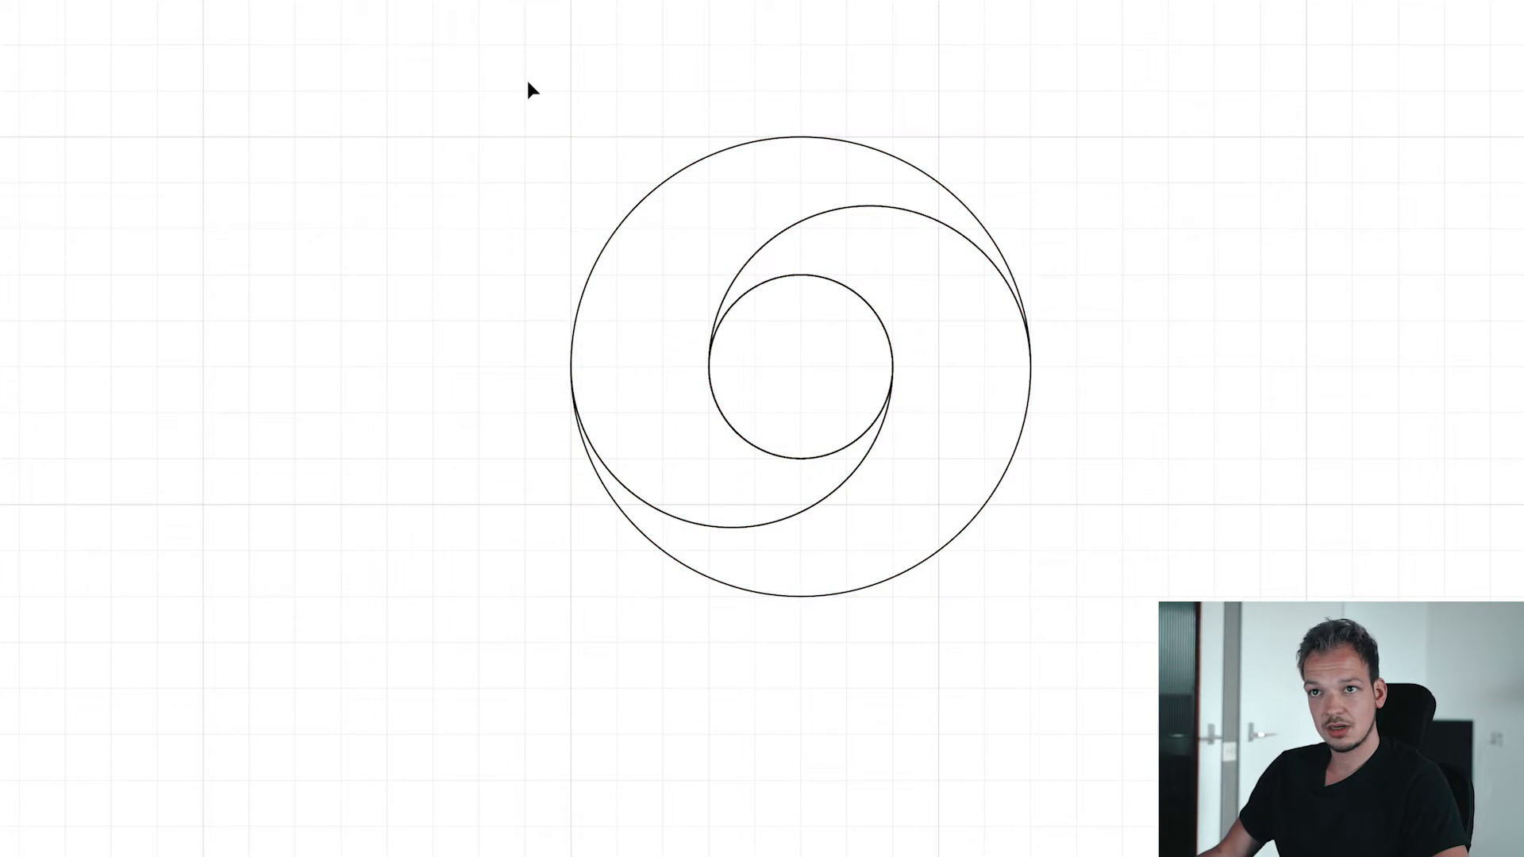
Delete the lower-right swirl and the central circle
{"action": "left_click_drag", "start_coordinate": [762, 186], "coordinate": [751, 185]}
{"action": "left_click_drag", "start_coordinate": [1070, 713], "coordinate": [898, 498]}
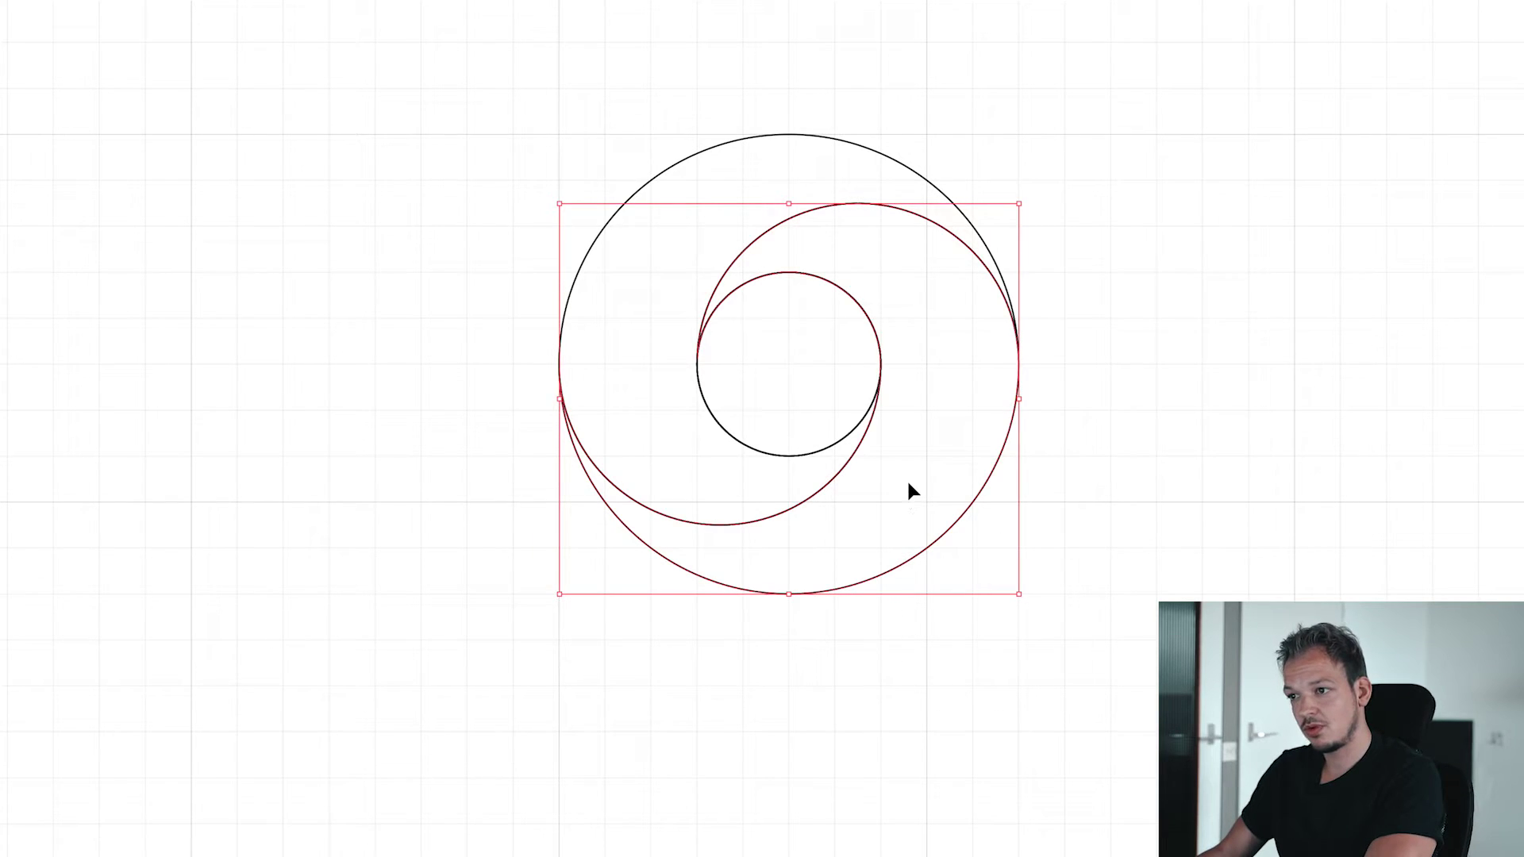
{"action": "left_click", "coordinate": [907, 478], "text": "alt"}
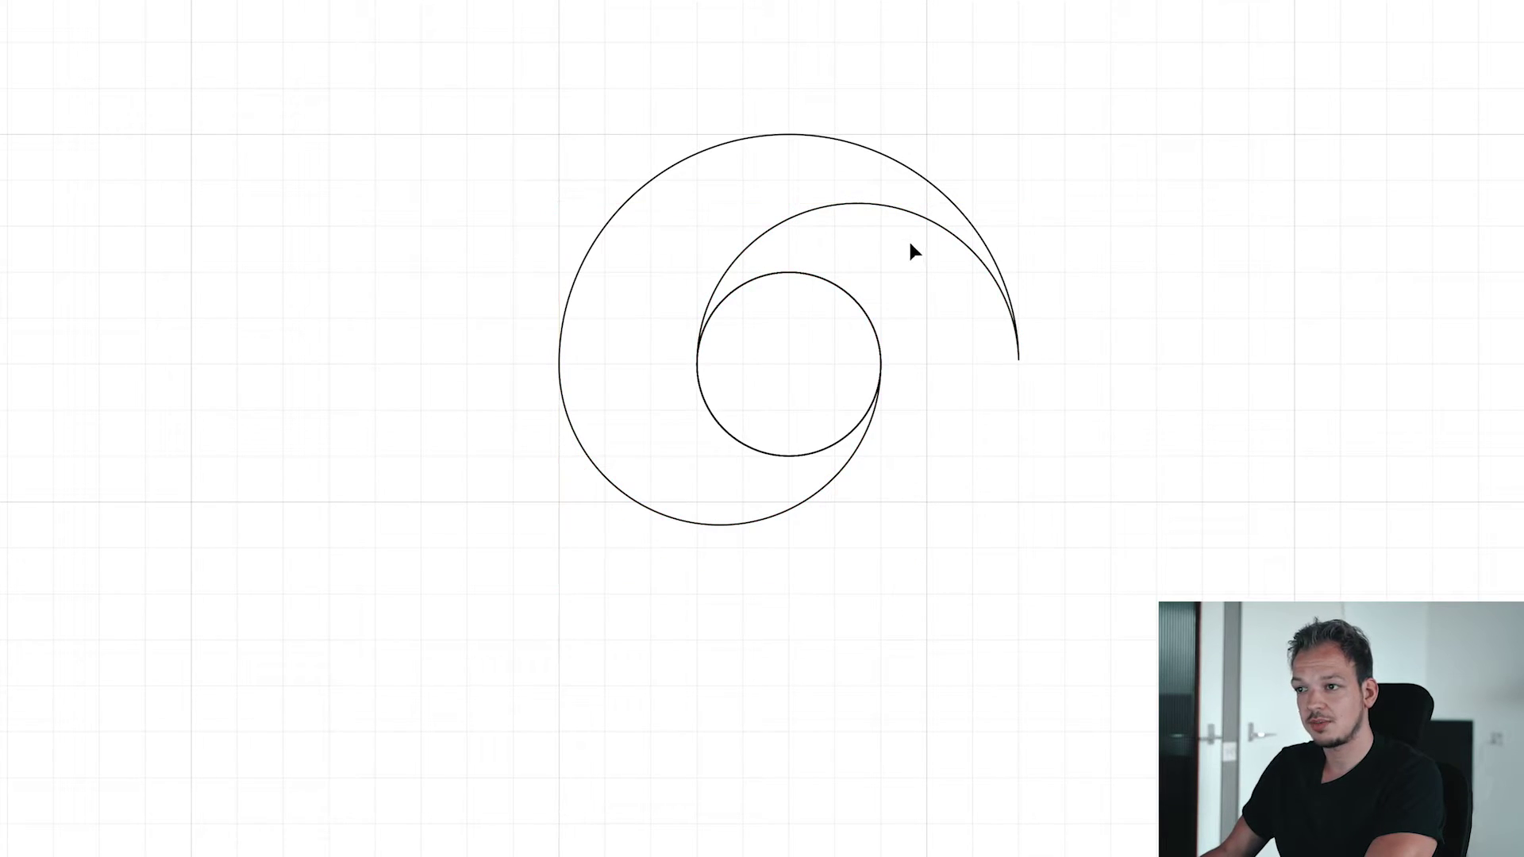
{"action": "left_click_drag", "start_coordinate": [814, 306], "coordinate": [809, 315]}
{"action": "key", "text": "Delete"}
Cut the remaining swirl outline with the Scissors tool at both pointed tips to separate its inner and outer curves
{"action": "left_click_drag", "start_coordinate": [433, 624], "coordinate": [1186, 24]}
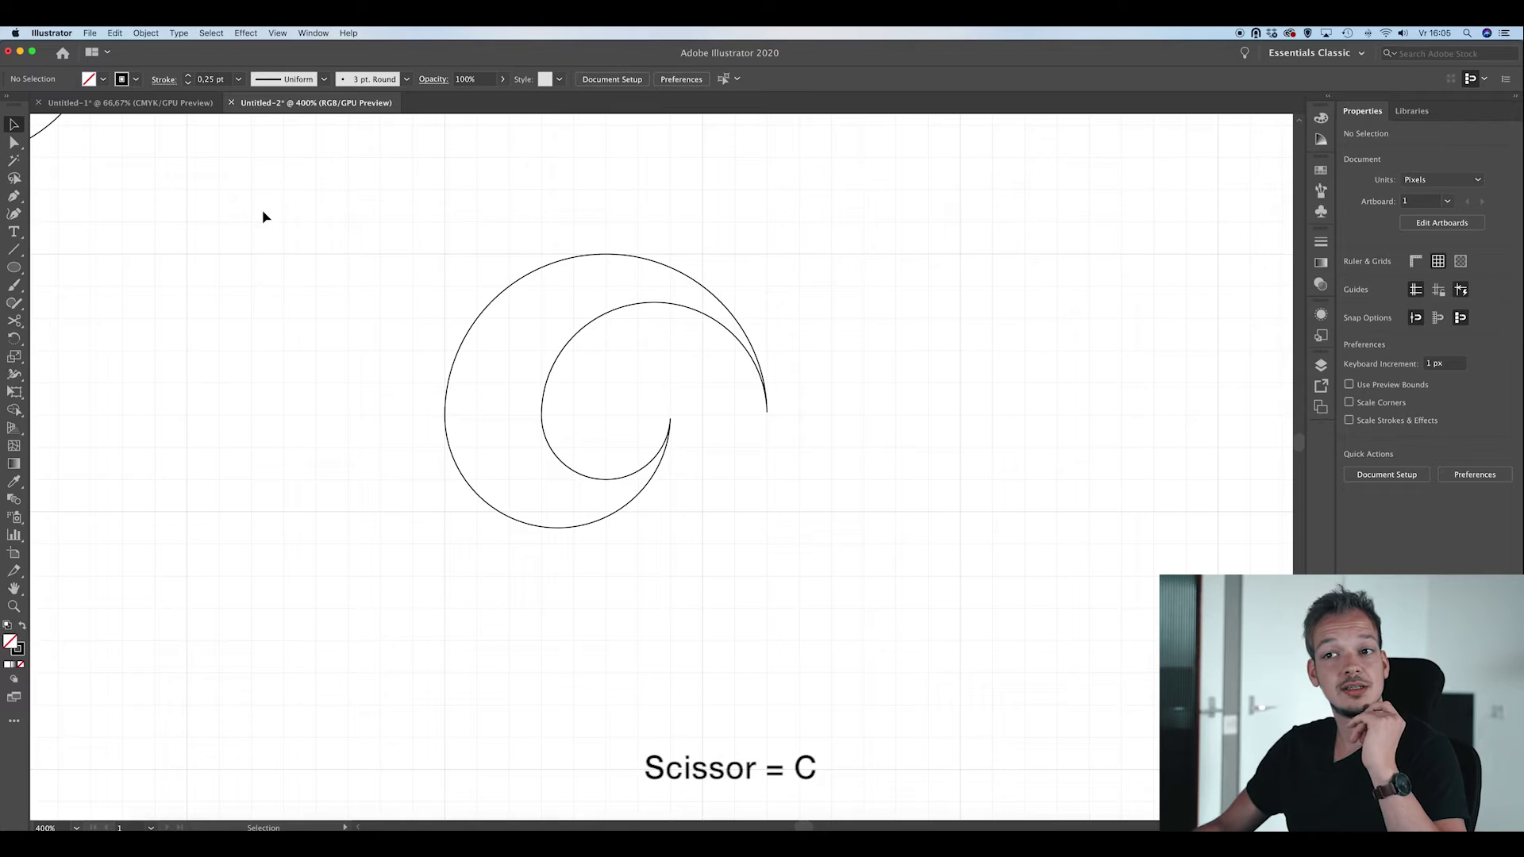
{"action": "key", "text": "super+a"}
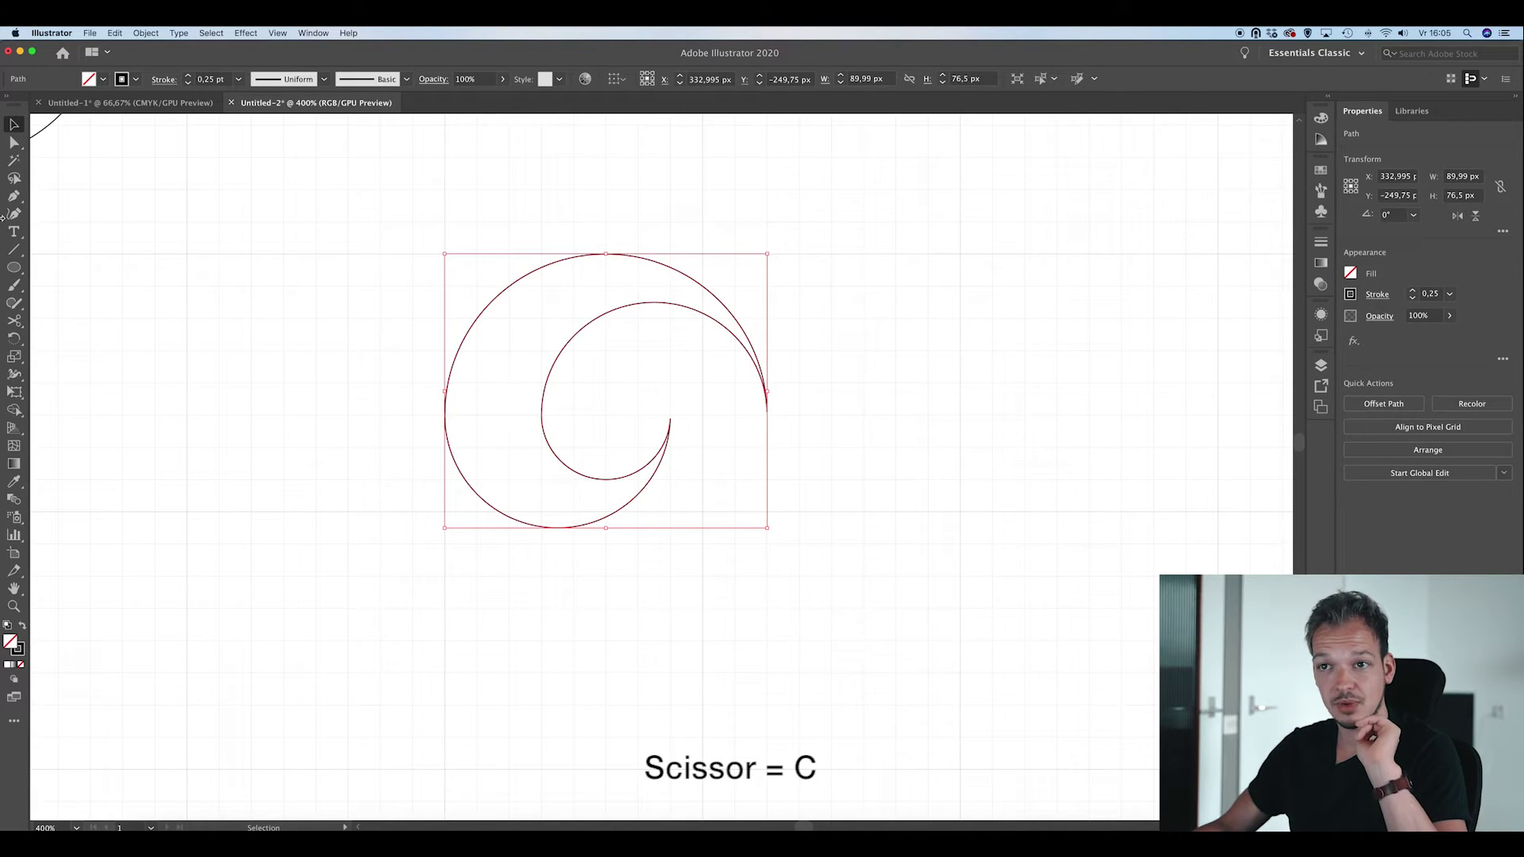
{"action": "left_click", "coordinate": [17, 324]}
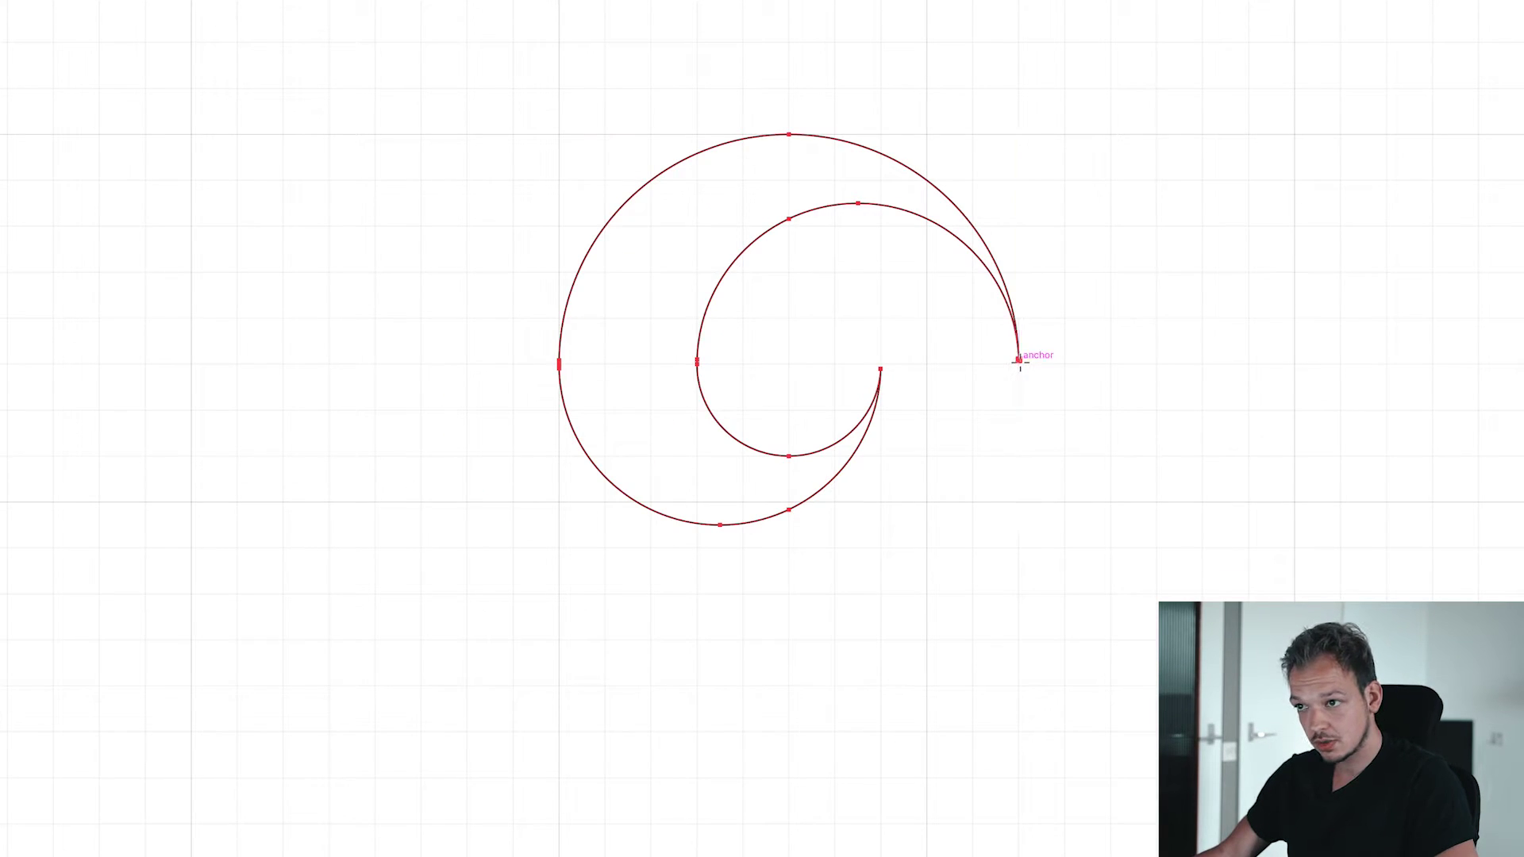
{"action": "left_click", "coordinate": [1019, 360]}
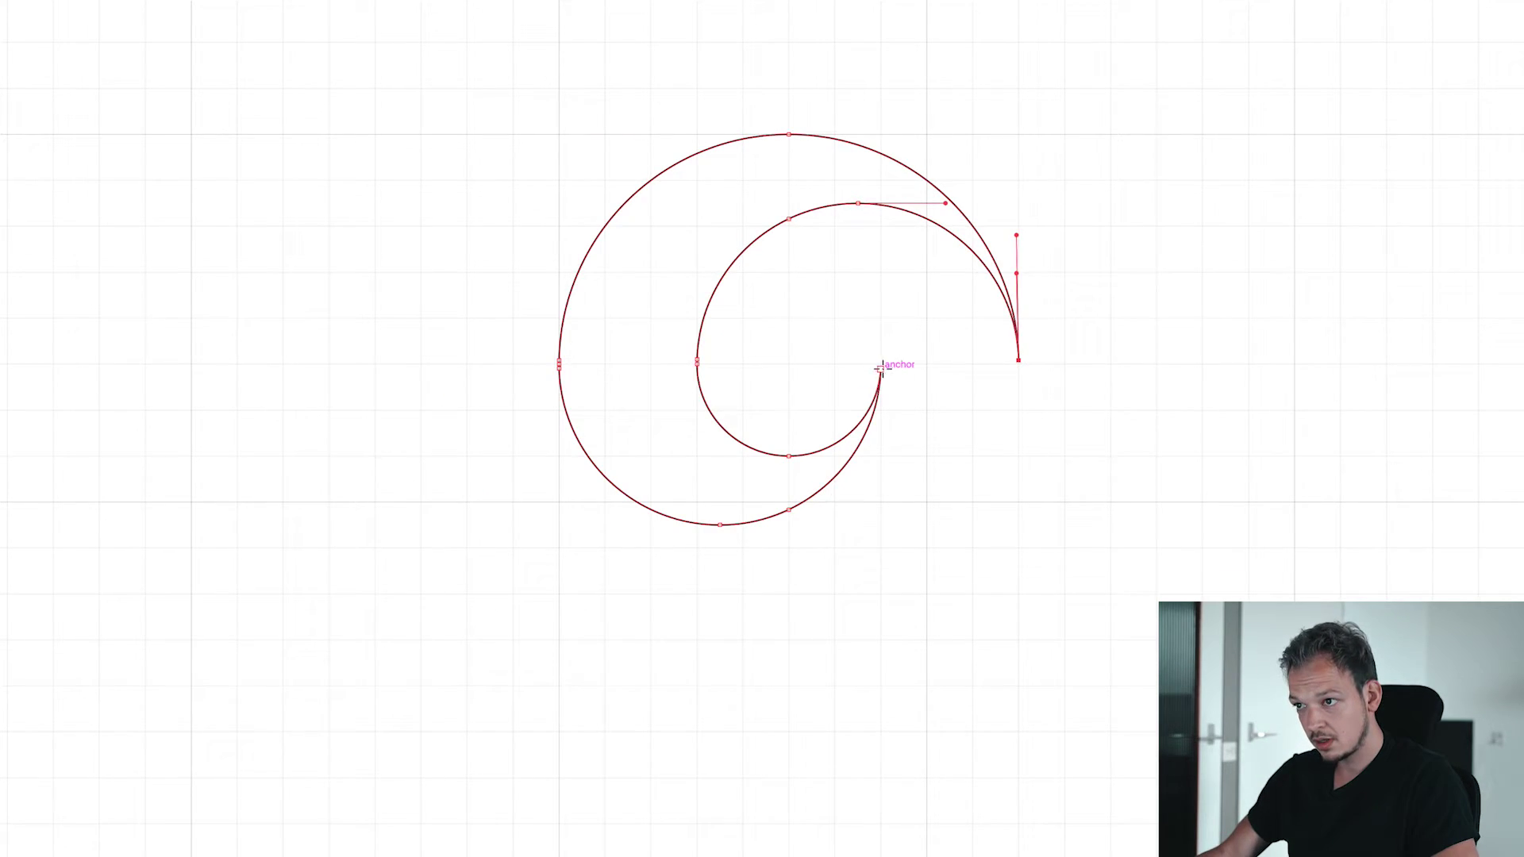
{"action": "left_click", "coordinate": [879, 368]}
{"action": "key", "text": "v"}
{"action": "left_click_drag", "start_coordinate": [710, 311], "coordinate": [935, 314]}
{"action": "key", "text": "ctrl+z"}
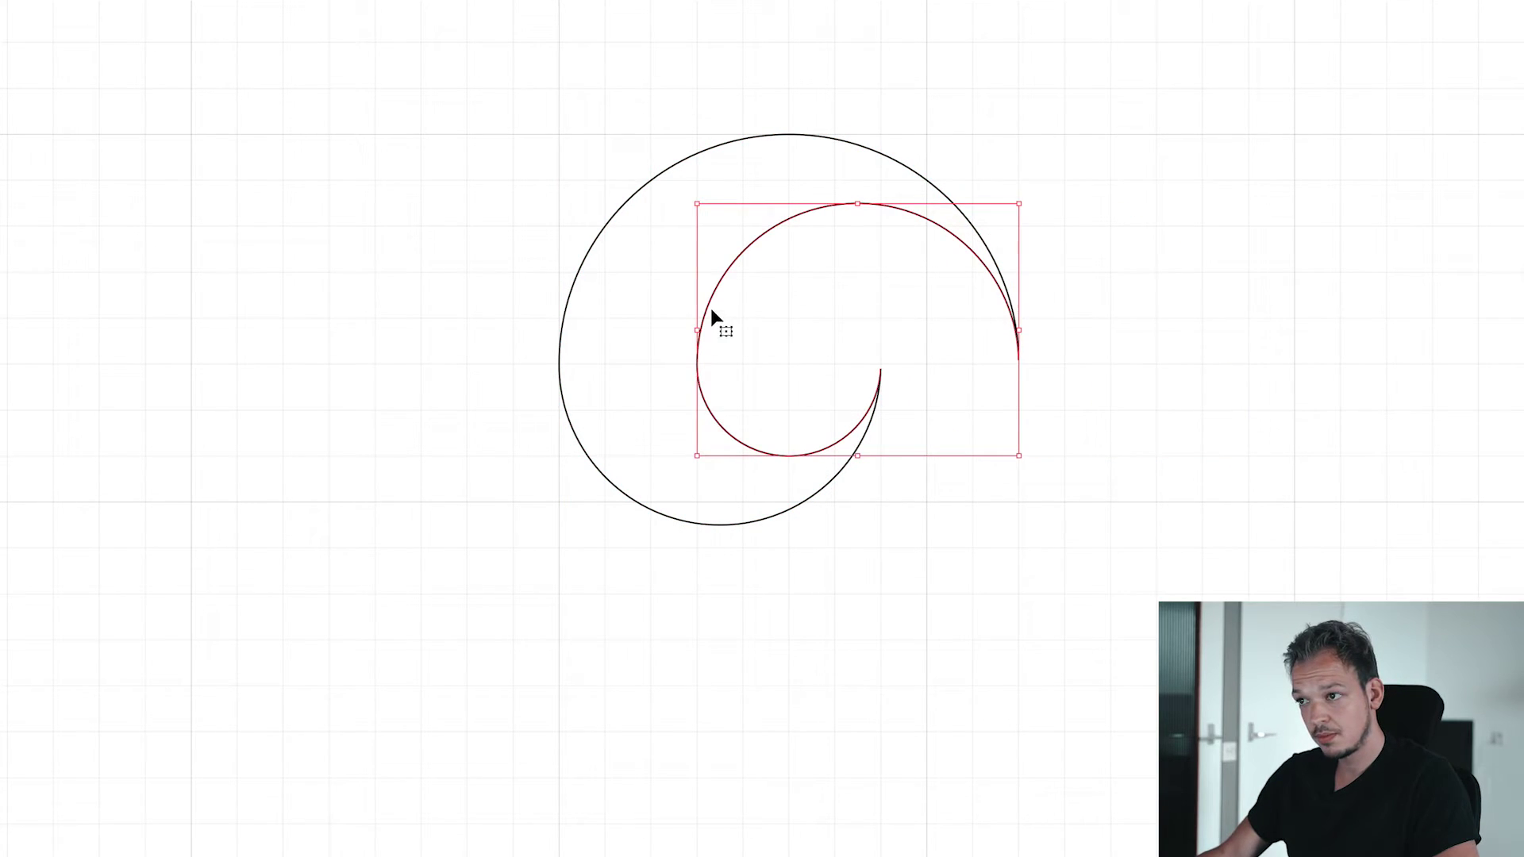
Simplify both swirl curves toward the fewest anchor points and select the two simplified paths
{"action": "left_click", "coordinate": [1034, 589]}
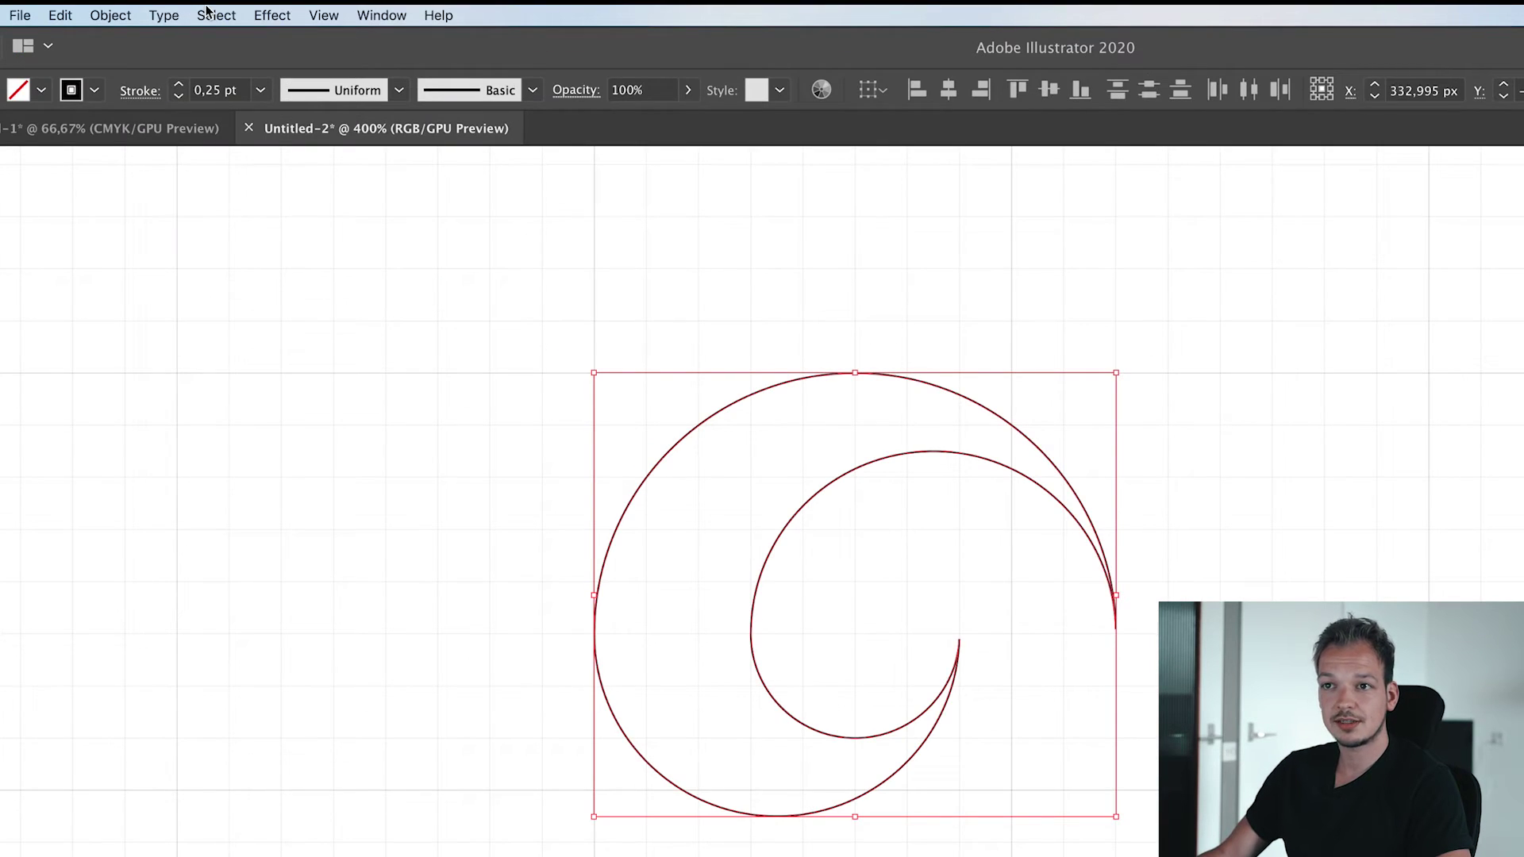
{"action": "left_click", "coordinate": [127, 15]}
{"action": "mouse_move", "coordinate": [160, 448]}
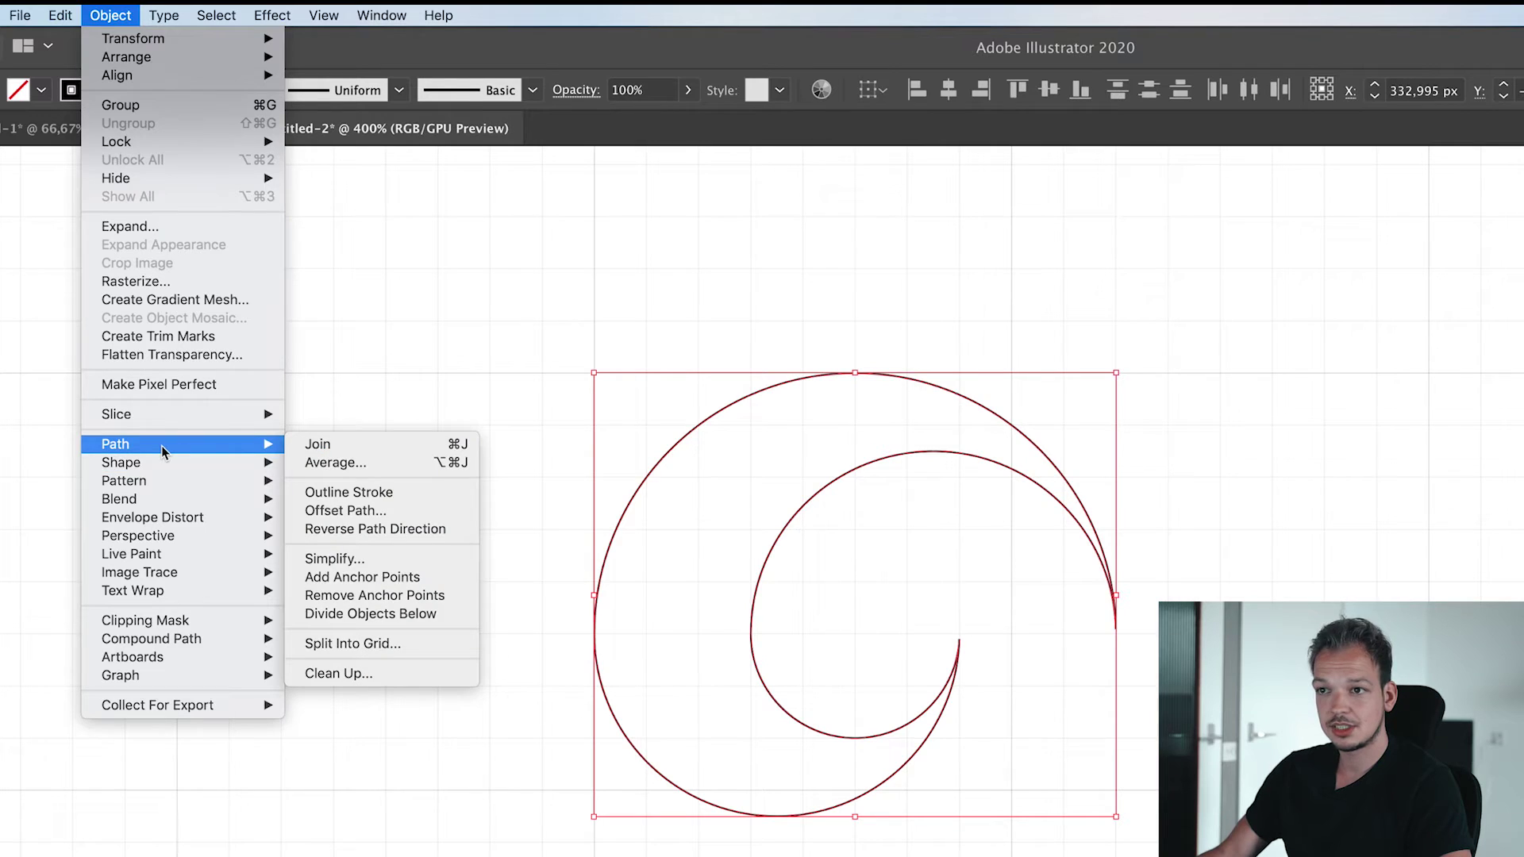
{"action": "left_click", "coordinate": [335, 559]}
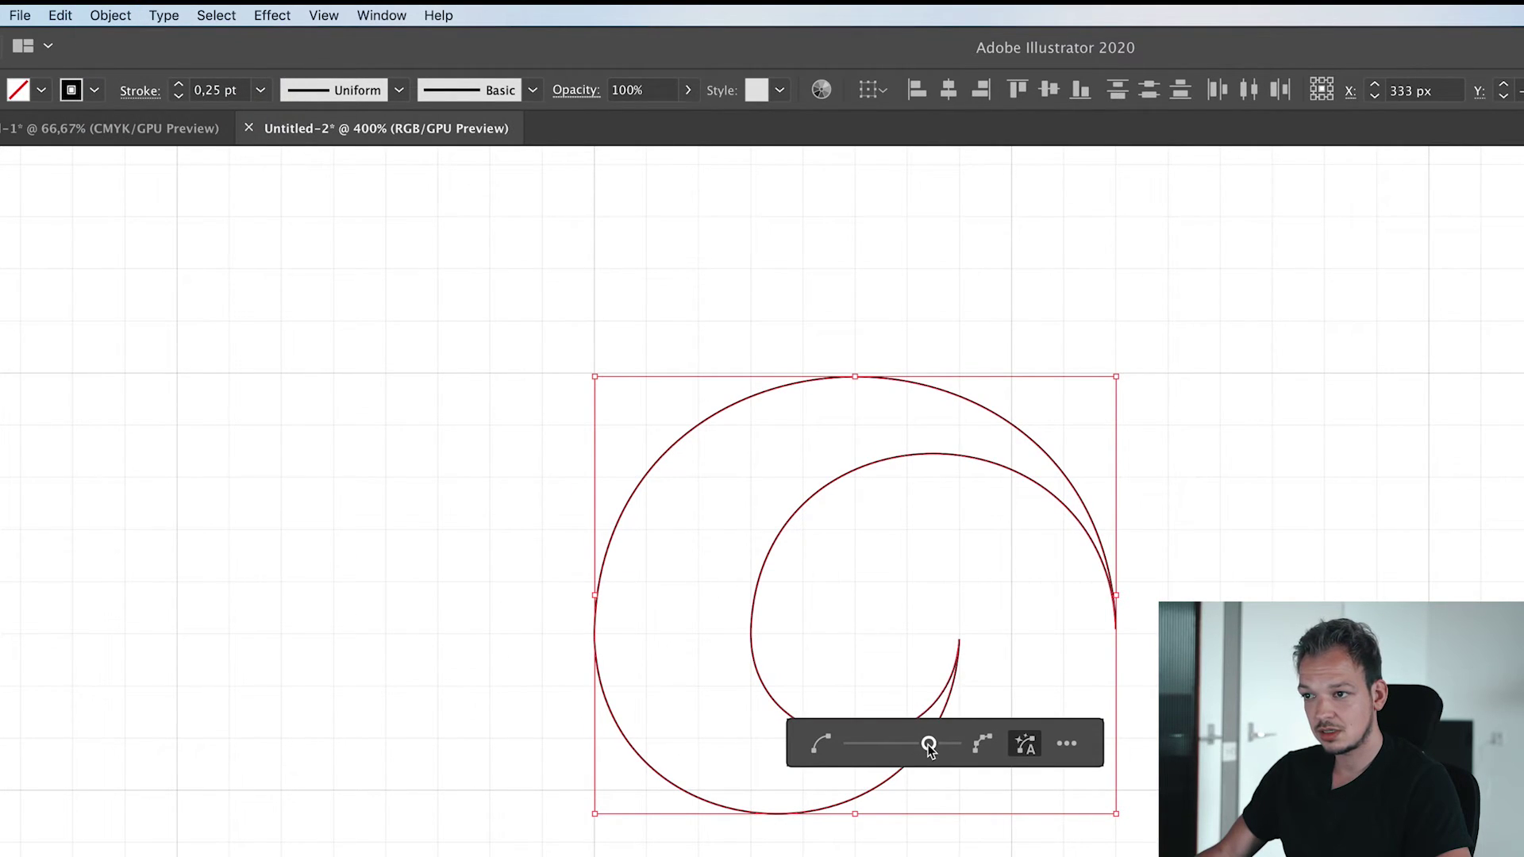
{"action": "left_click_drag", "start_coordinate": [928, 745], "coordinate": [804, 757]}
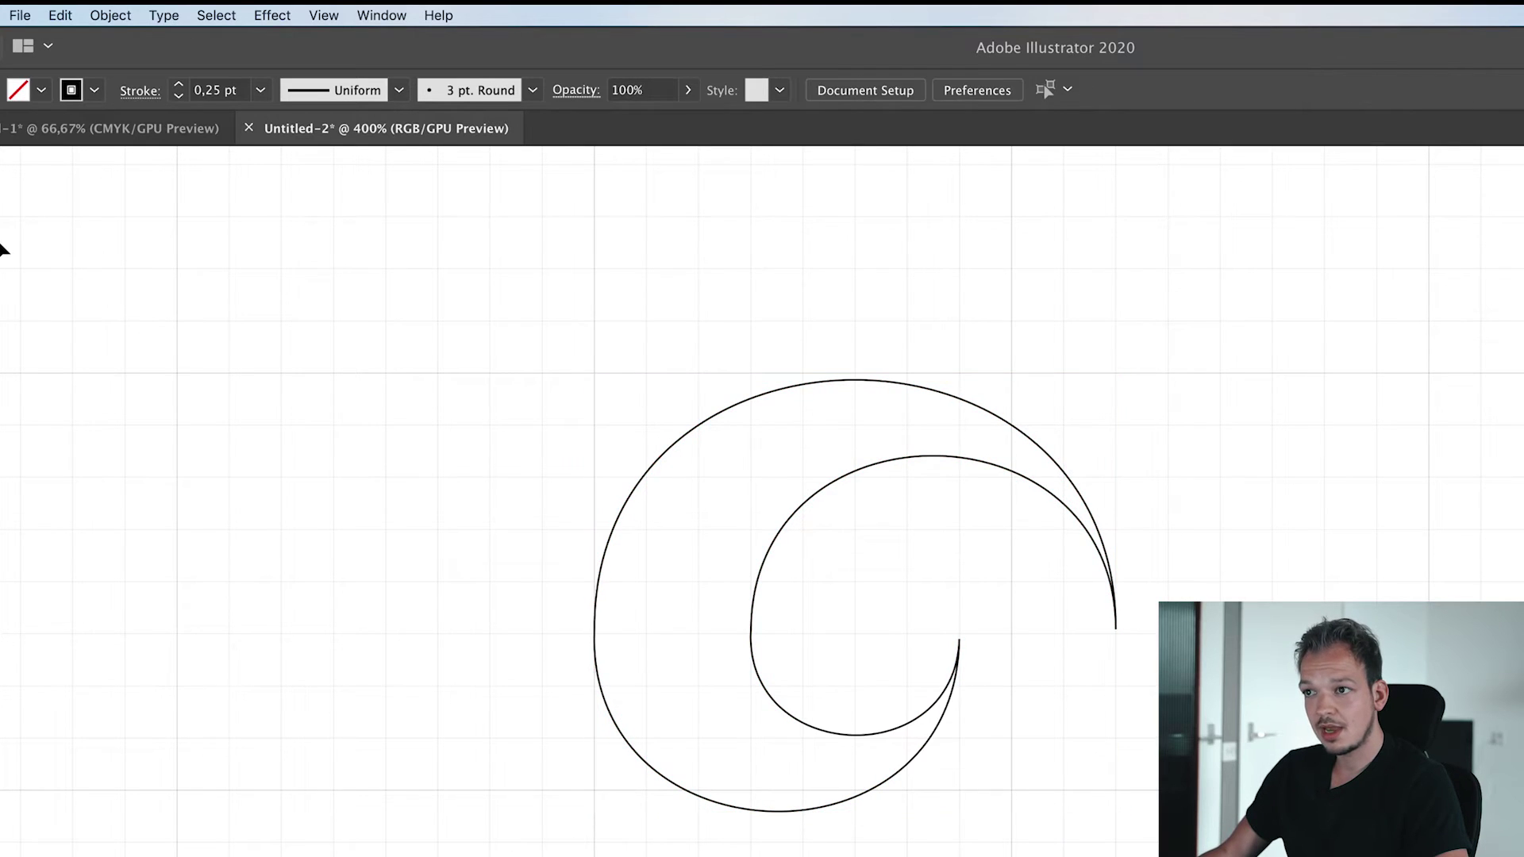
{"action": "left_click_drag", "start_coordinate": [397, 294], "coordinate": [1279, 853]}
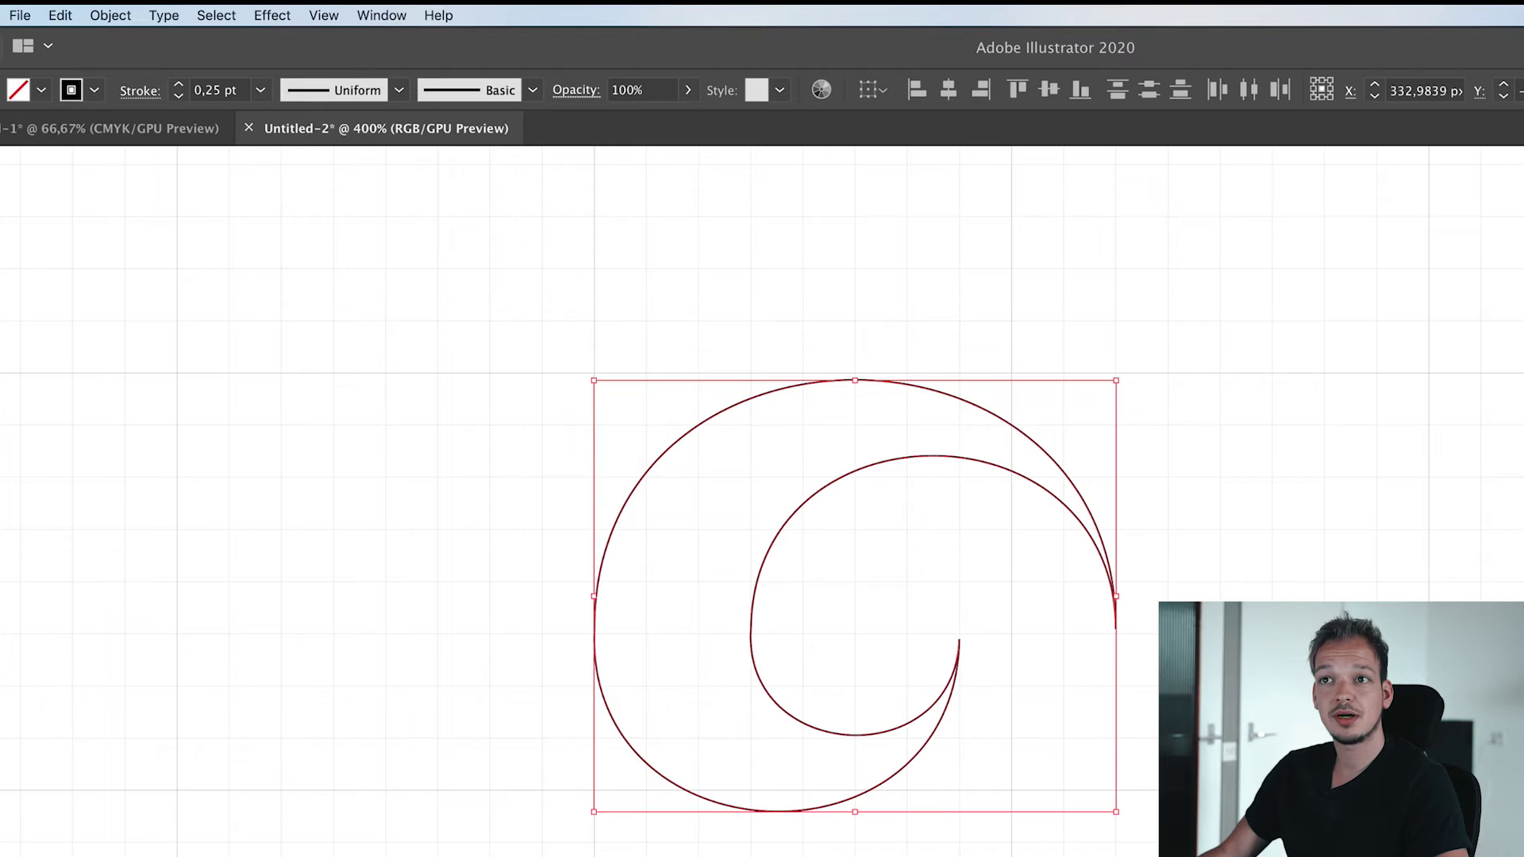
Blend the outer and inner swirl curves with the spacing set to Specified Steps and 10 steps
{"action": "left_click", "coordinate": [97, 11]}
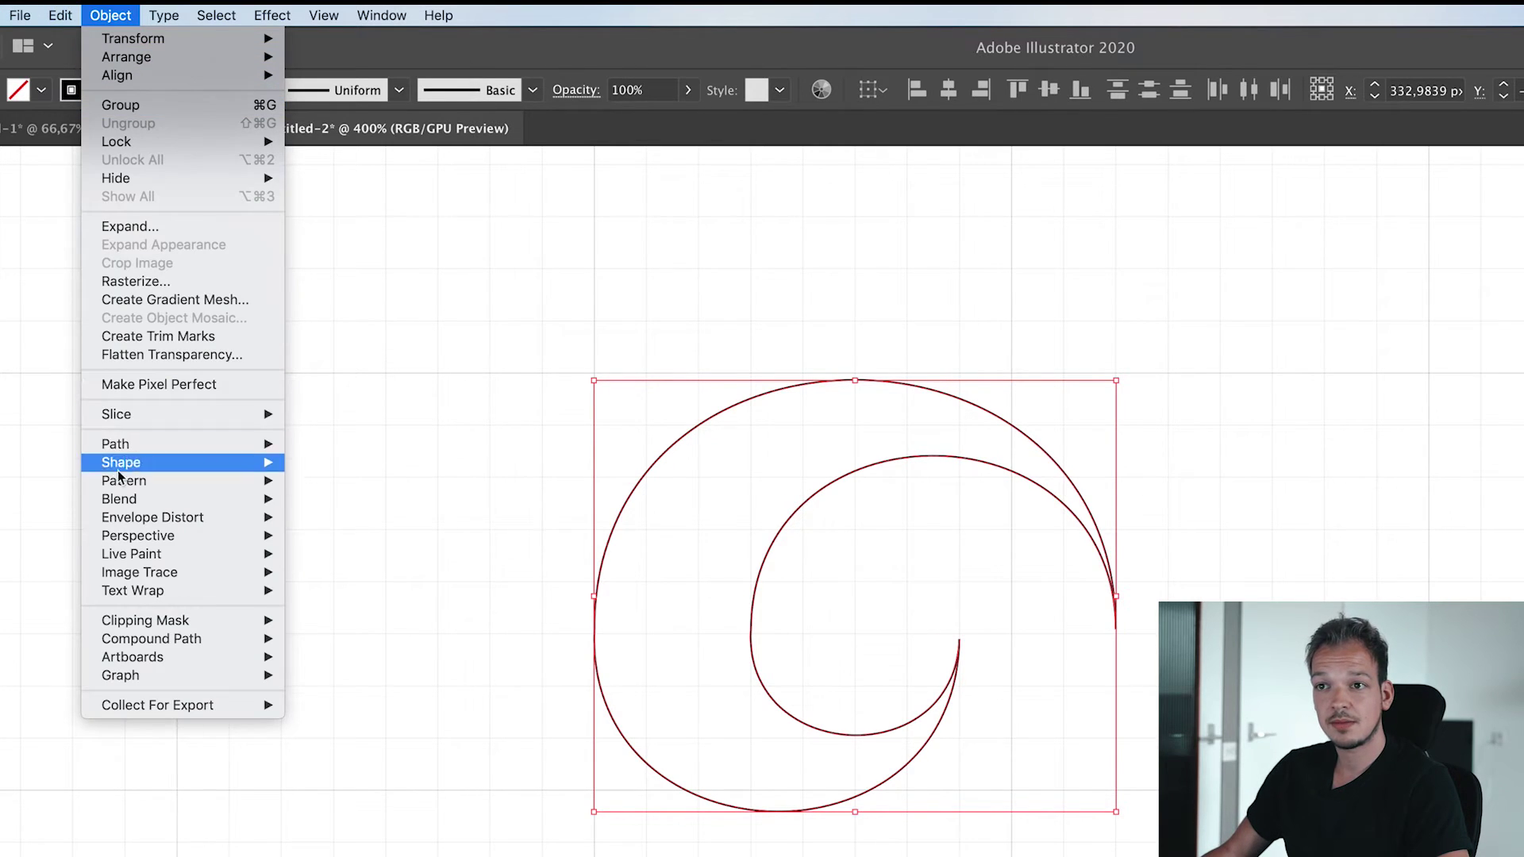
{"action": "mouse_move", "coordinate": [165, 498]}
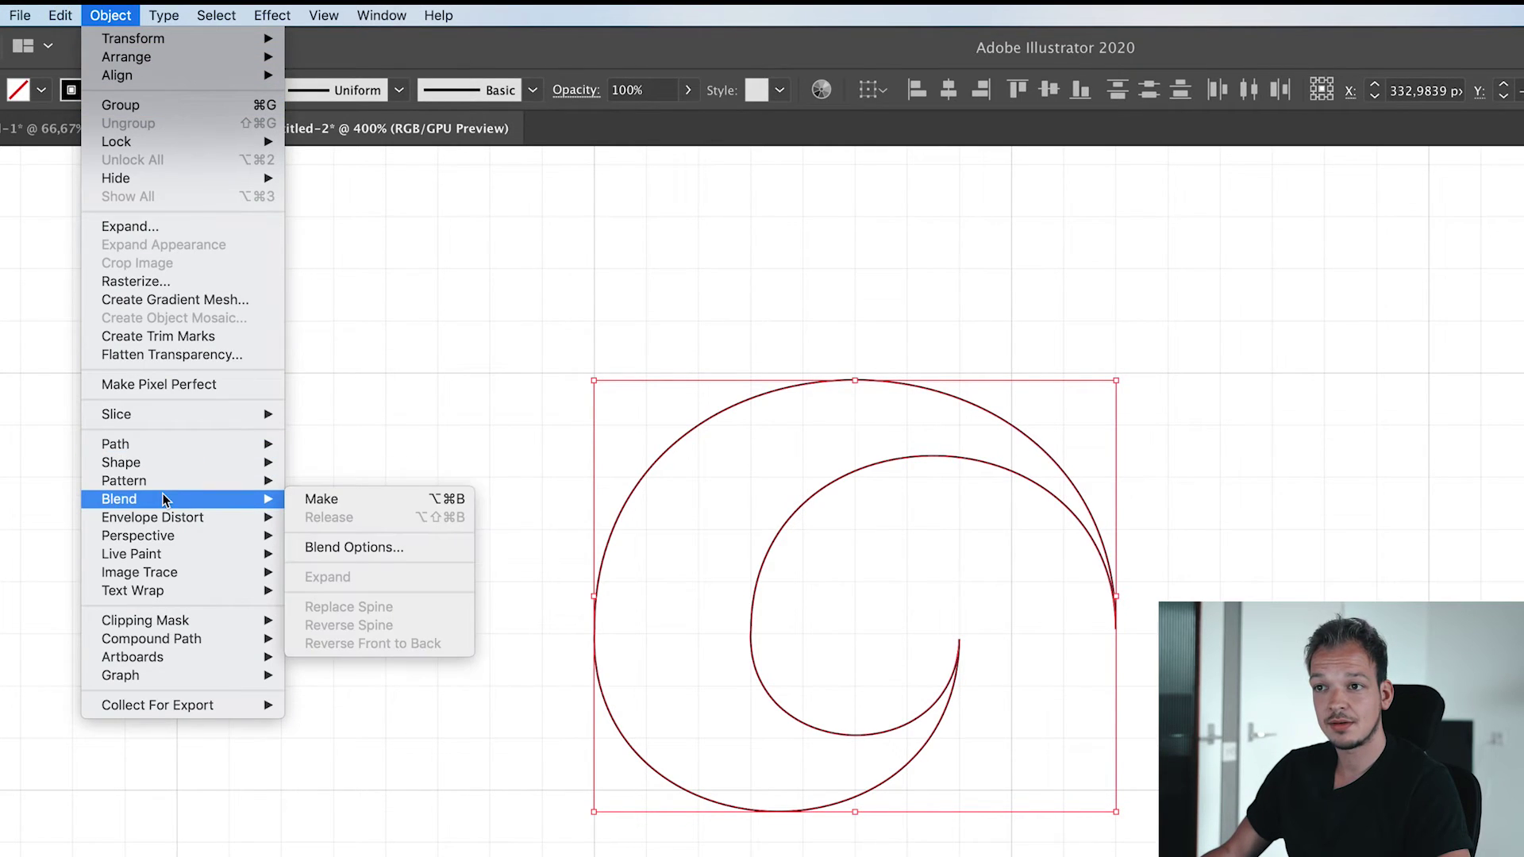
{"action": "left_click", "coordinate": [358, 546]}
{"action": "left_click_drag", "start_coordinate": [553, 321], "coordinate": [601, 341]}
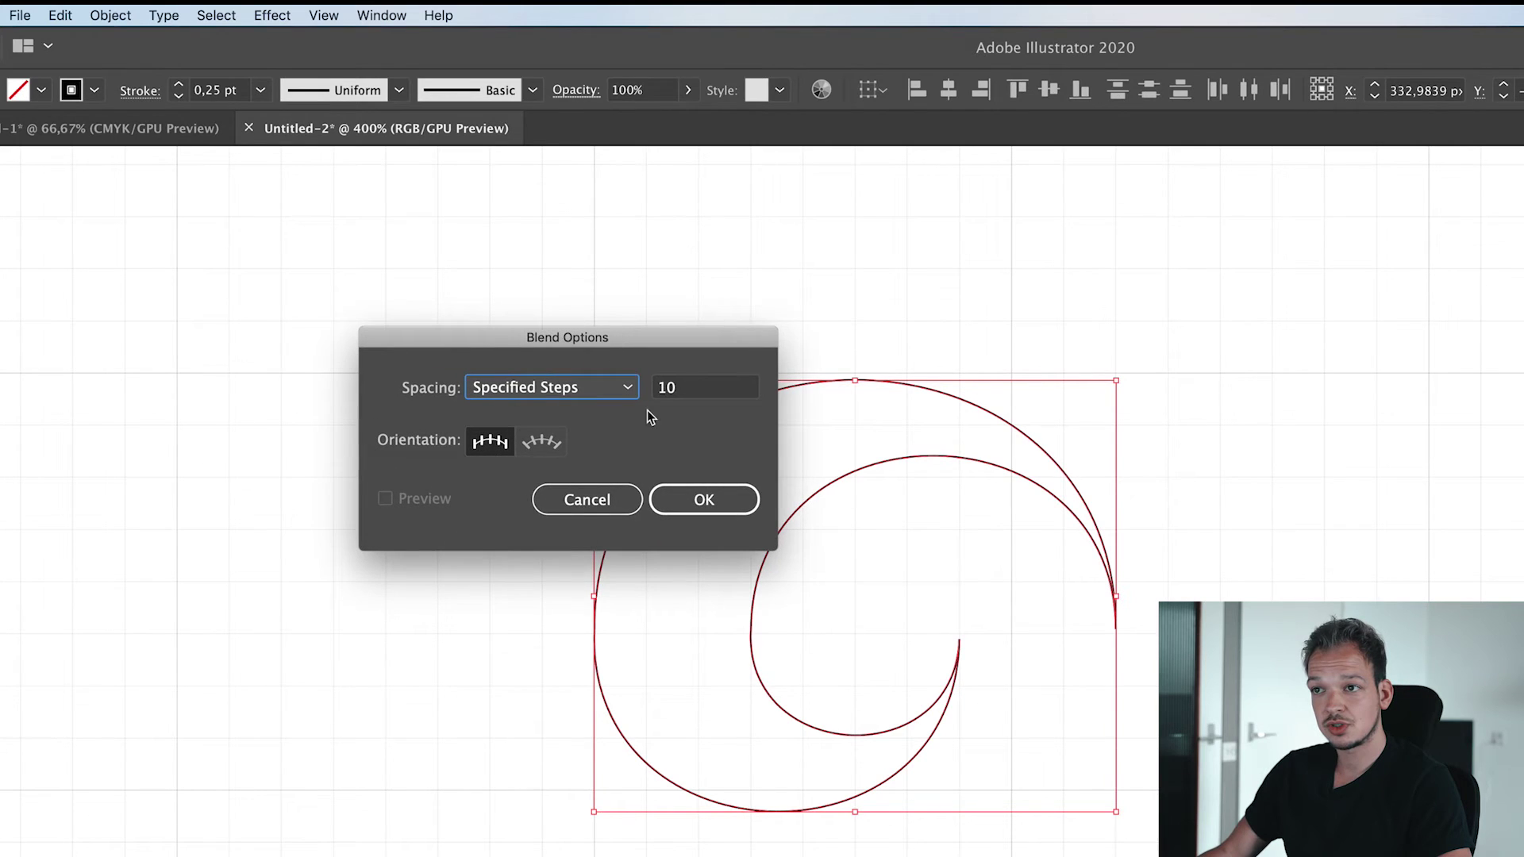
{"action": "left_click", "coordinate": [627, 392]}
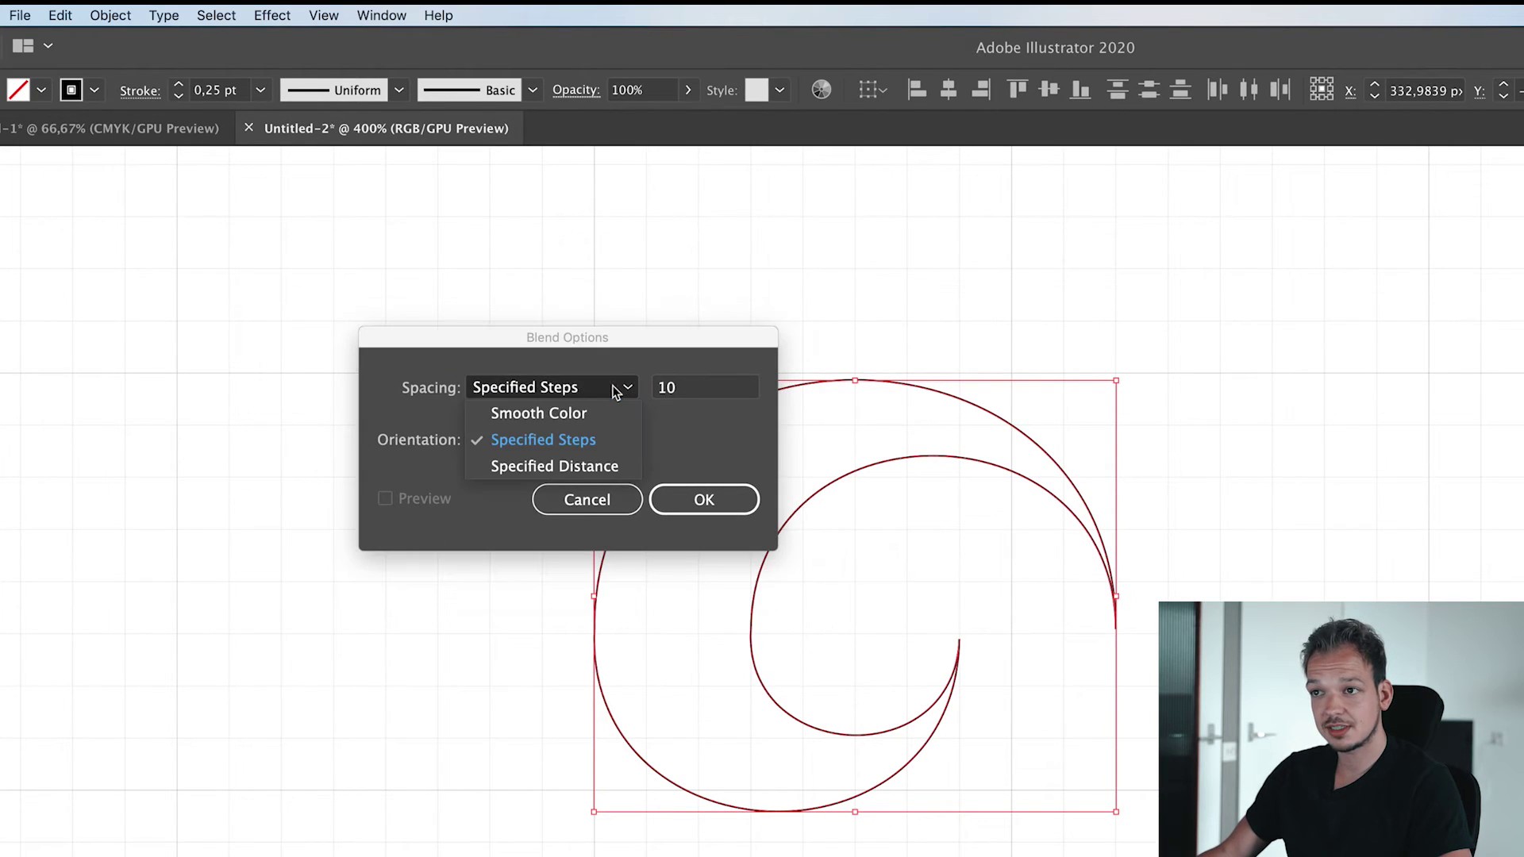
{"action": "left_click", "coordinate": [557, 446]}
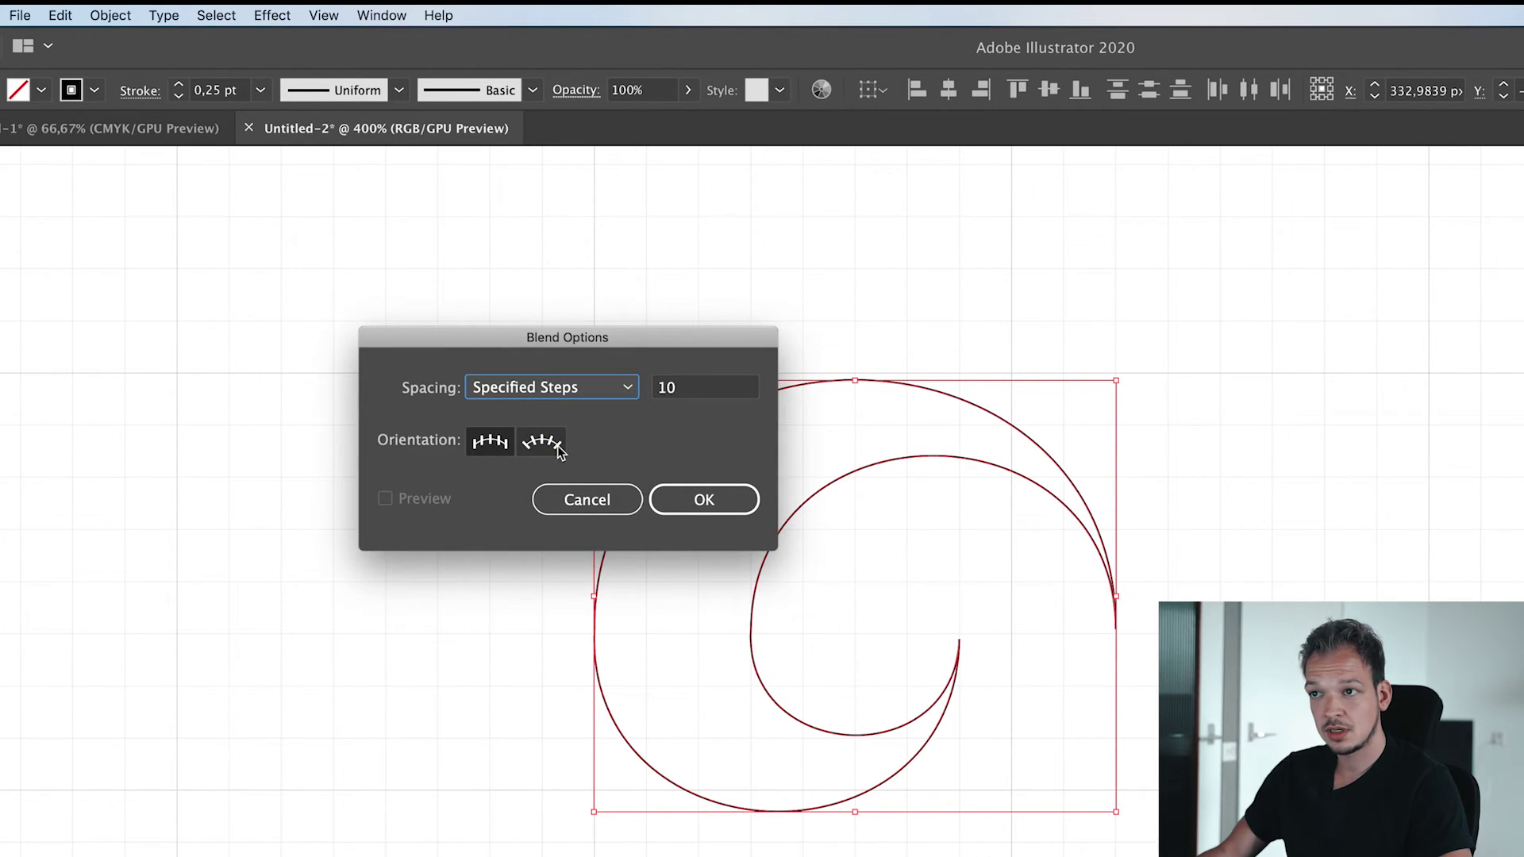
{"action": "left_click", "coordinate": [710, 391]}
{"action": "left_click_drag", "start_coordinate": [721, 387], "coordinate": [644, 389]}
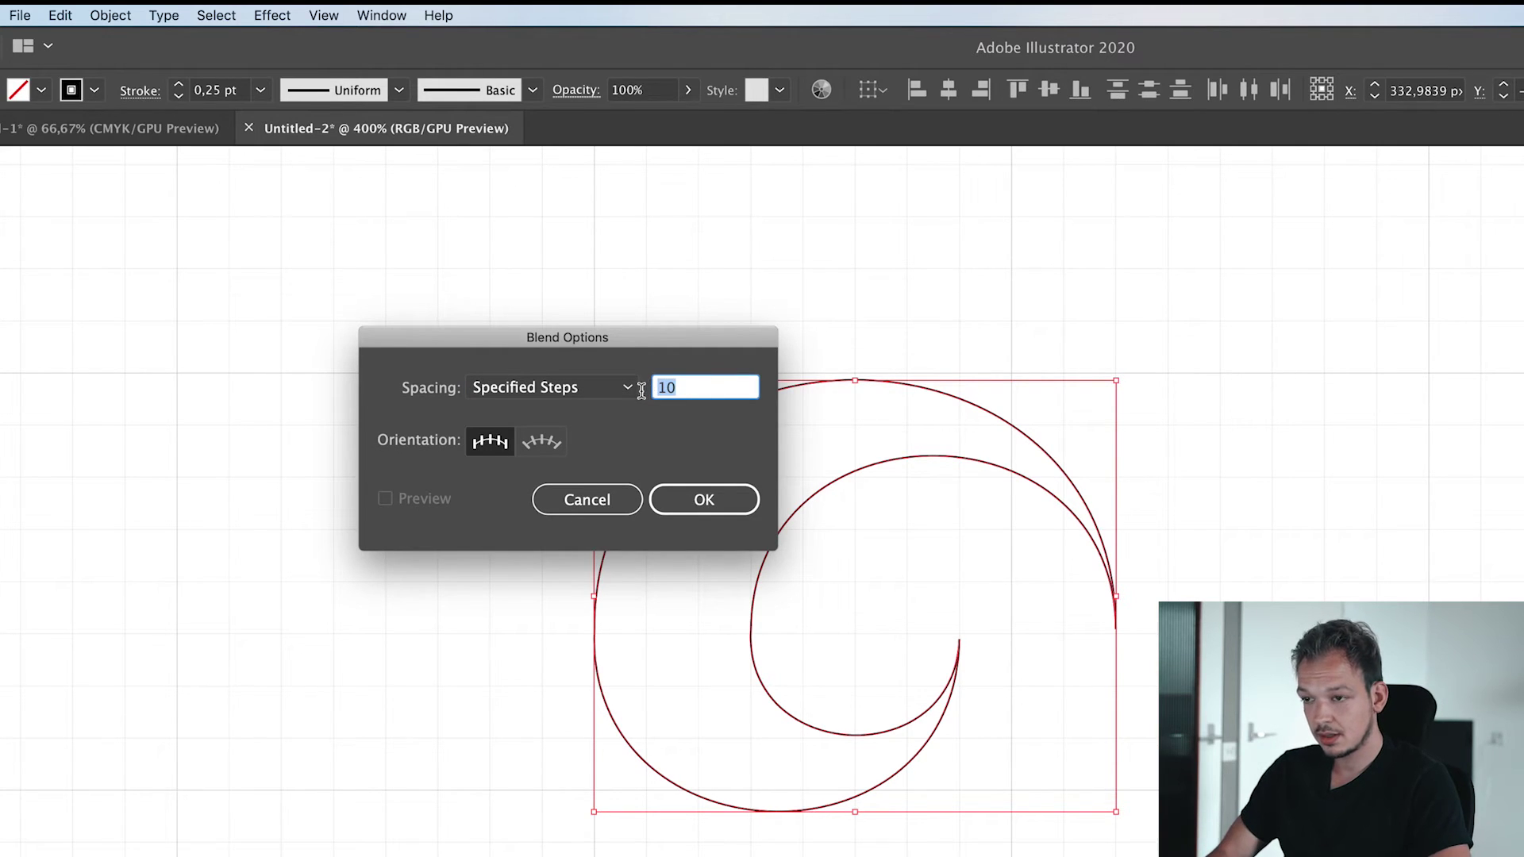
{"action": "type", "text": "1"}
{"action": "left_click", "coordinate": [715, 500]}
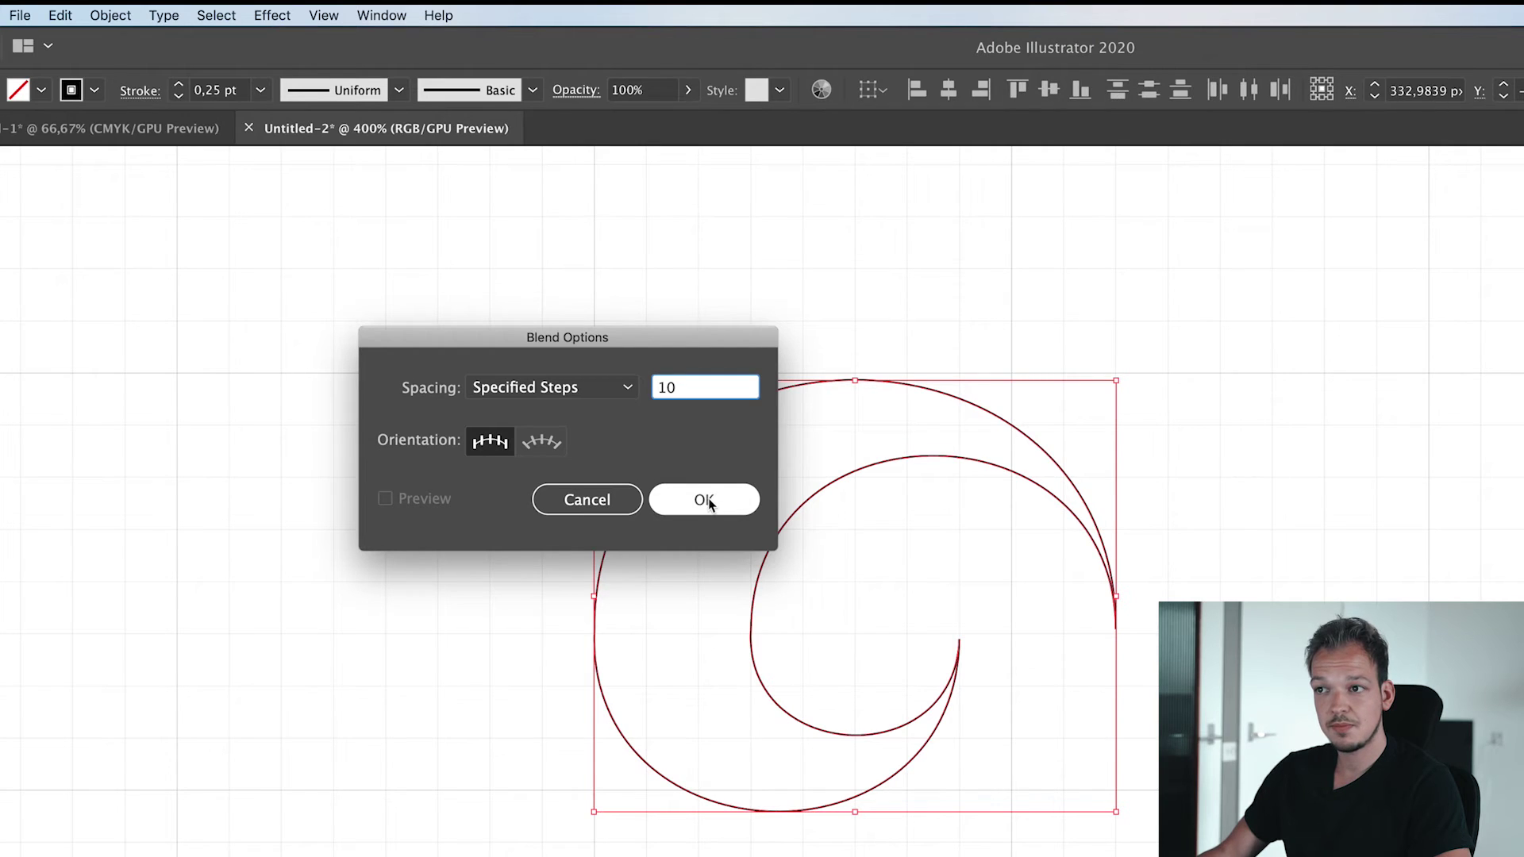
{"action": "left_click", "coordinate": [707, 501]}
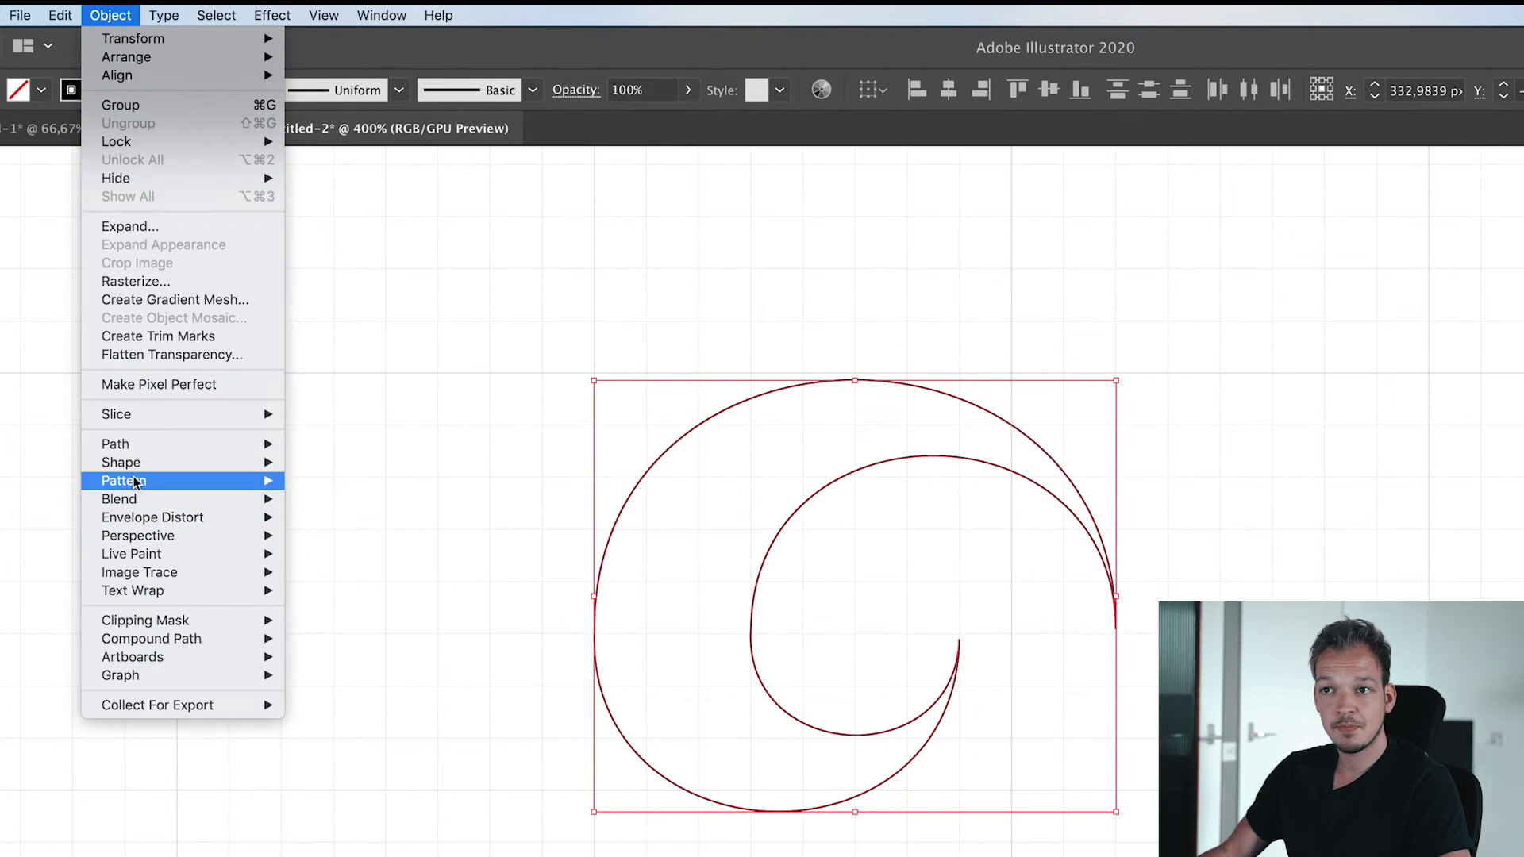
{"action": "mouse_move", "coordinate": [154, 500]}
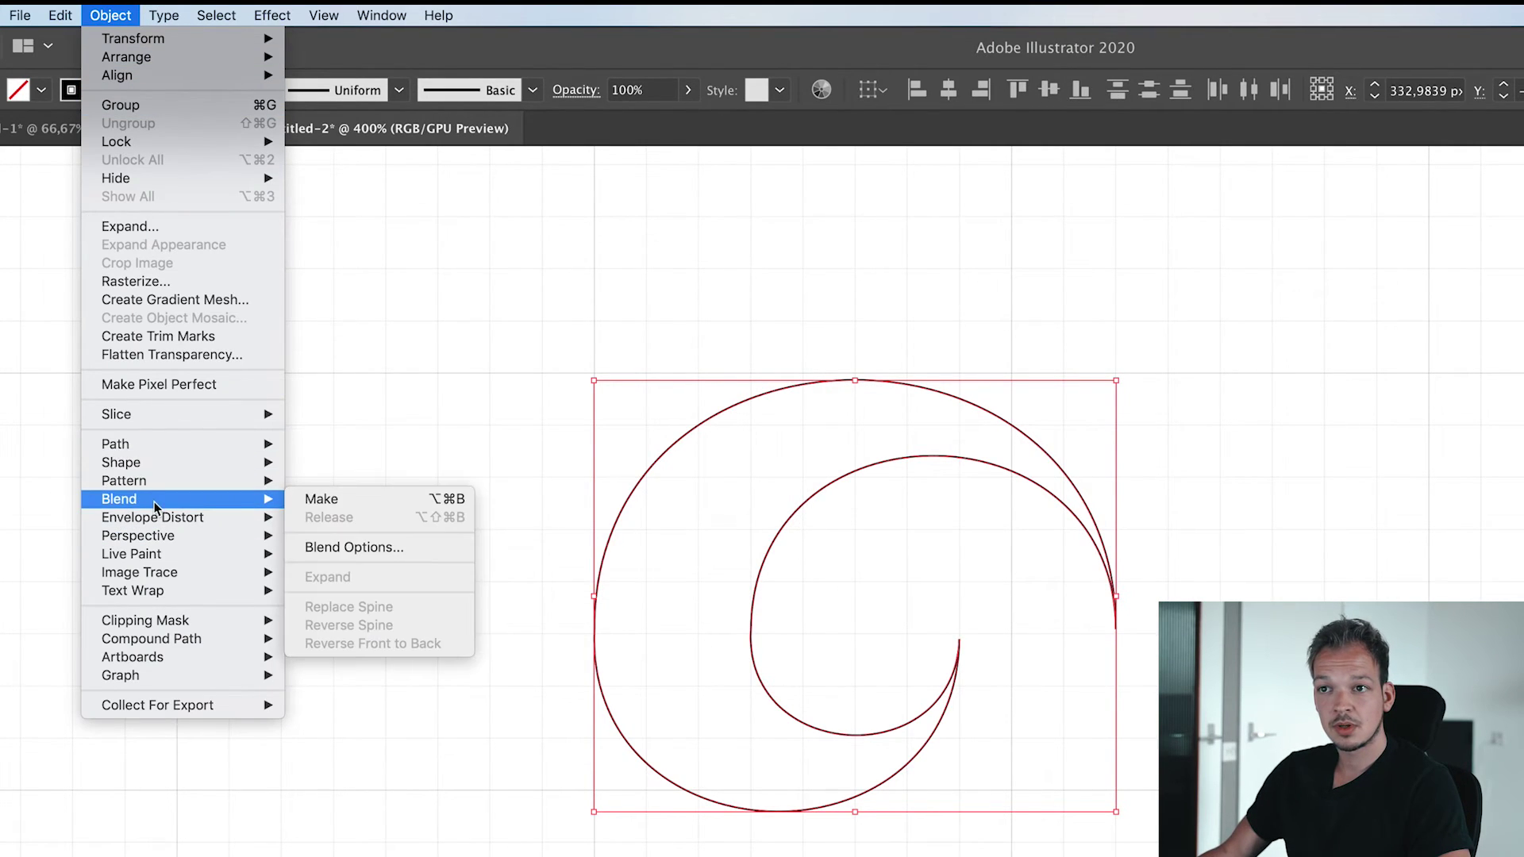
{"action": "left_click", "coordinate": [368, 503]}
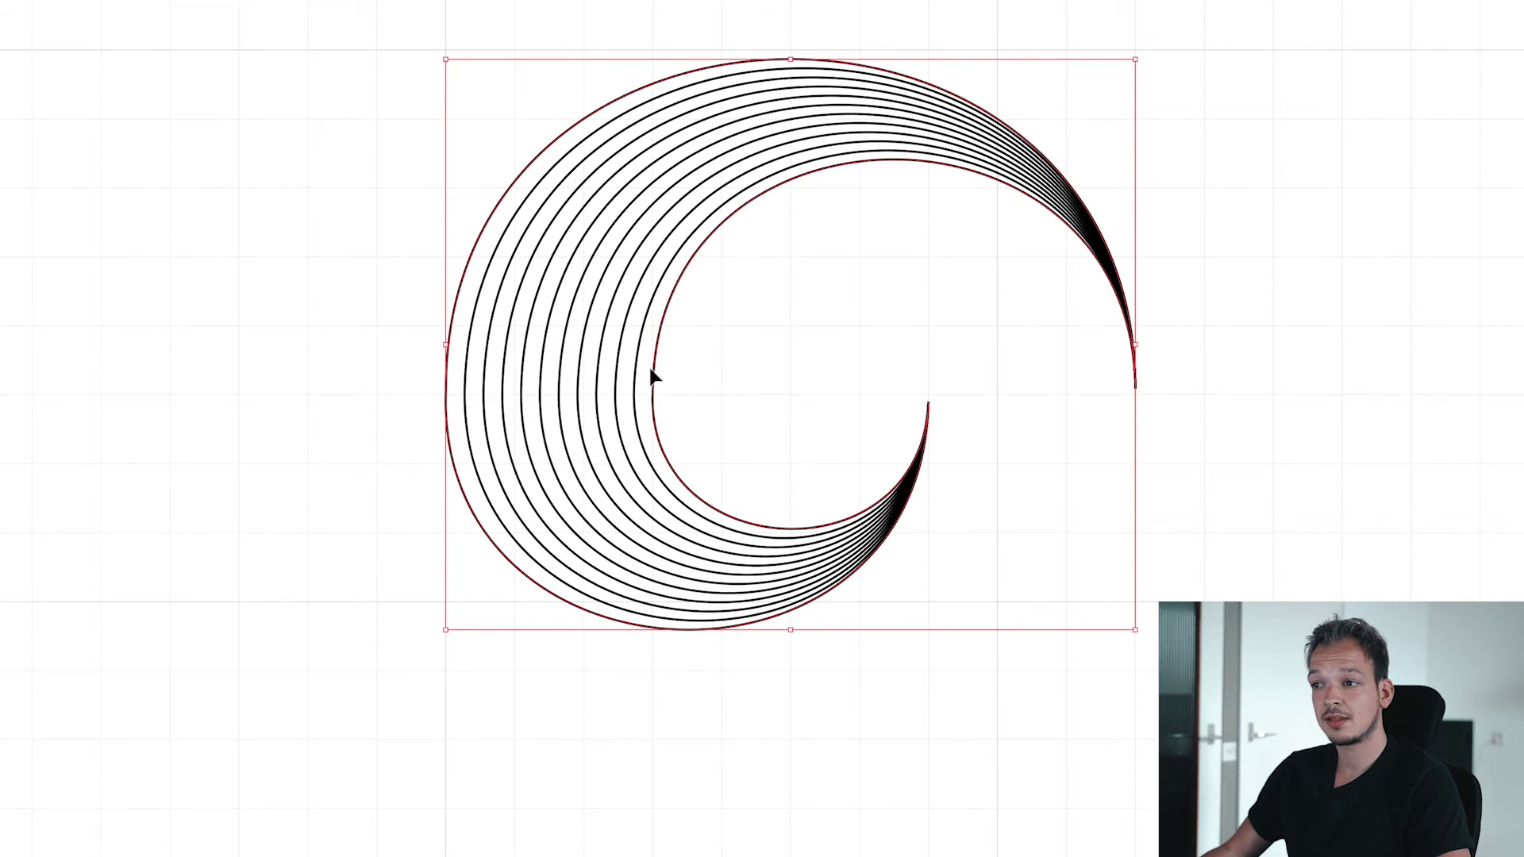
Select the blended swirl and duplicate it horizontally to the right, clear of the original
{"action": "left_click", "coordinate": [251, 710]}
{"action": "left_click_drag", "start_coordinate": [270, 696], "coordinate": [1249, 54]}
{"action": "key", "text": "ctrl+minus"}
{"action": "left_click_drag", "start_coordinate": [789, 586], "coordinate": [565, 533]}
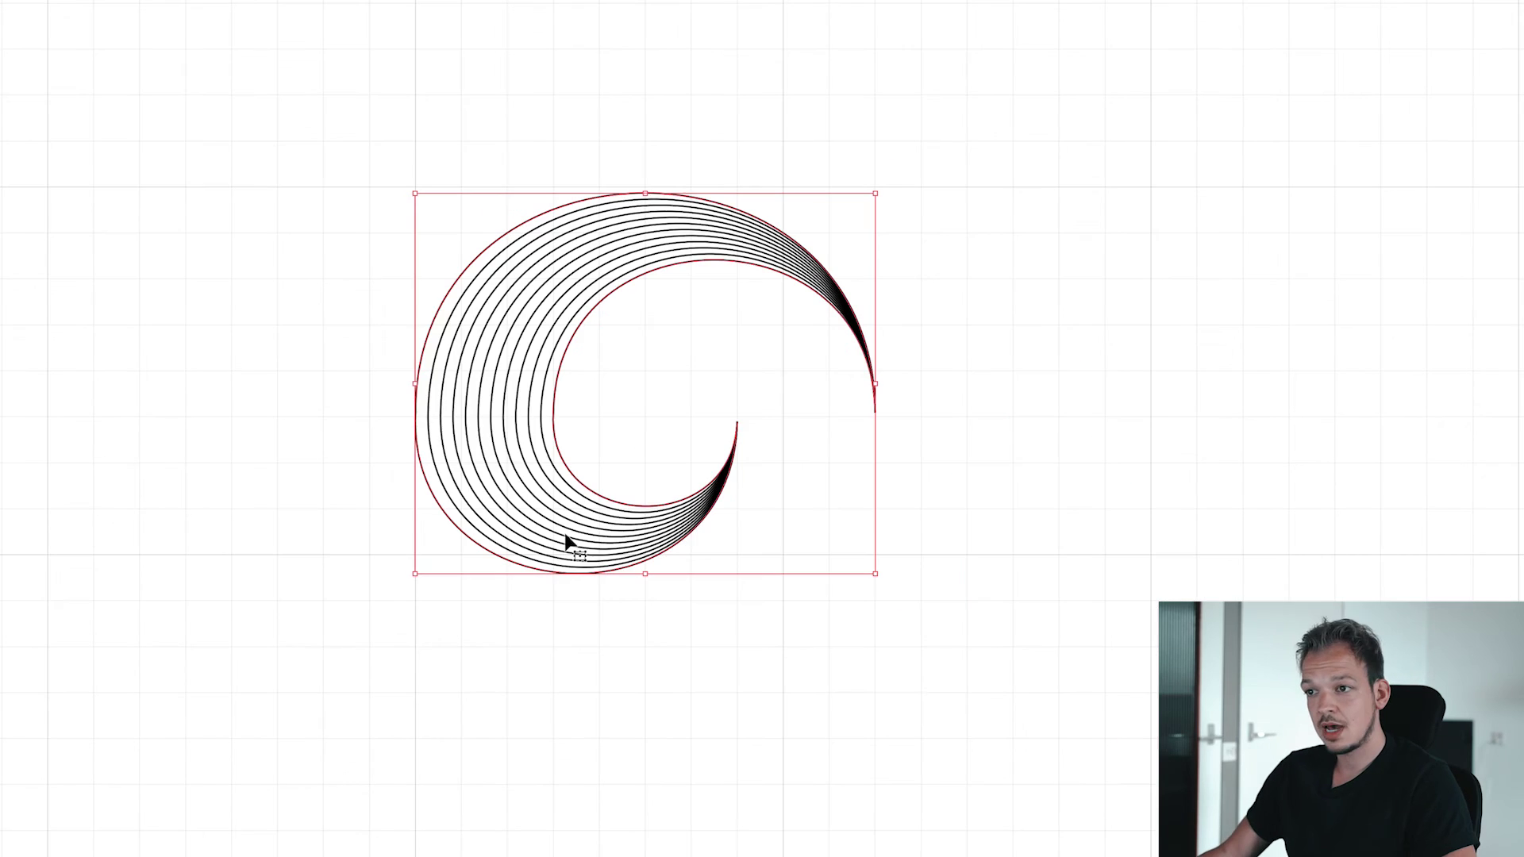
{"action": "left_click_drag", "start_coordinate": [583, 477], "coordinate": [1080, 475]}
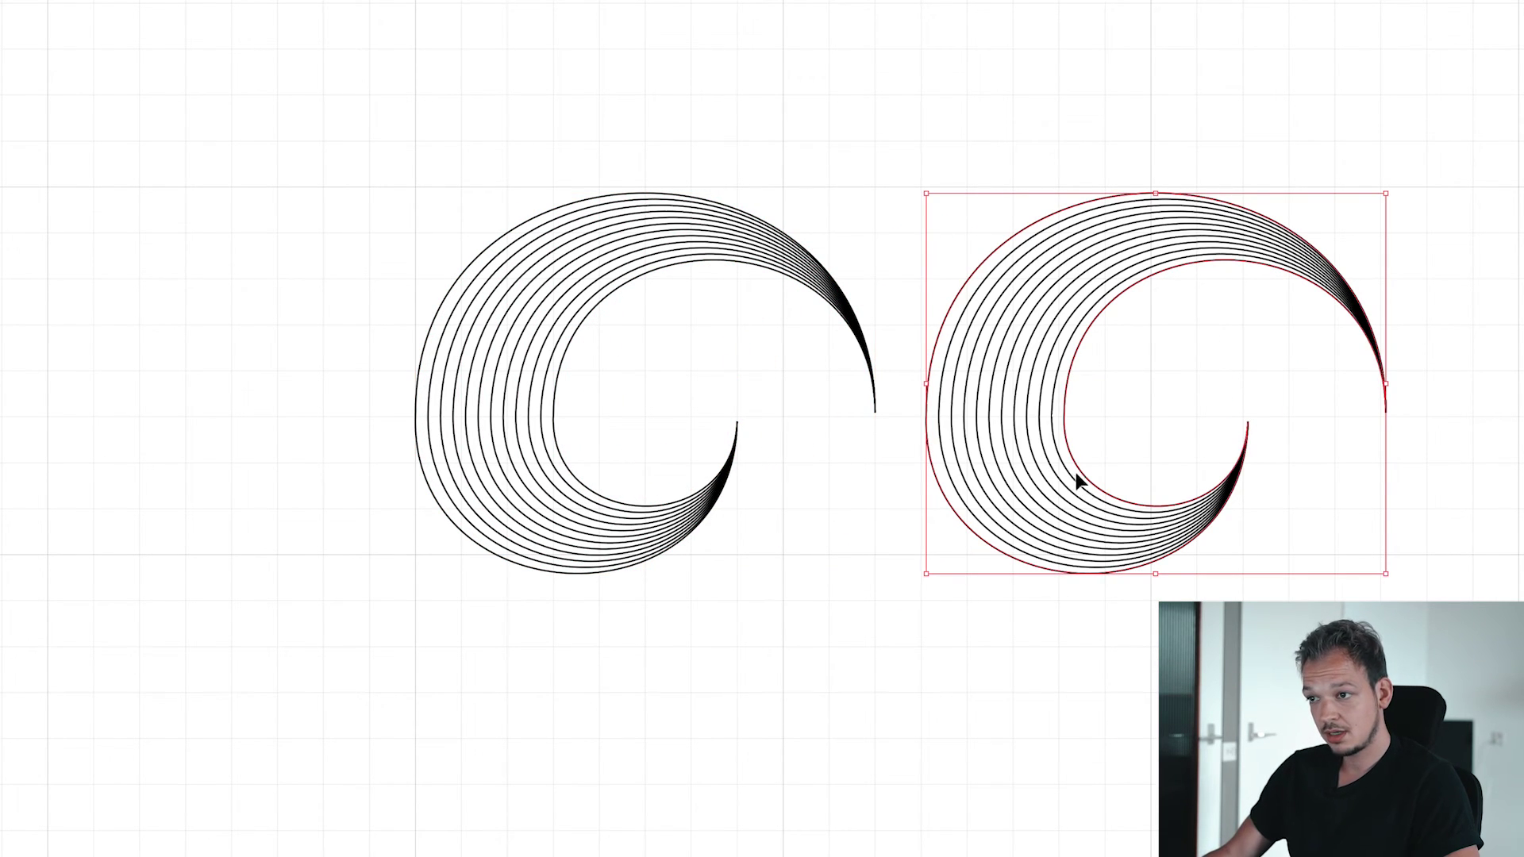
Rotate the duplicated swirl 180 degrees and move it onto the original so both interlock into a ring, and deselect it
{"action": "left_click_drag", "start_coordinate": [1394, 186], "coordinate": [1394, 186]}
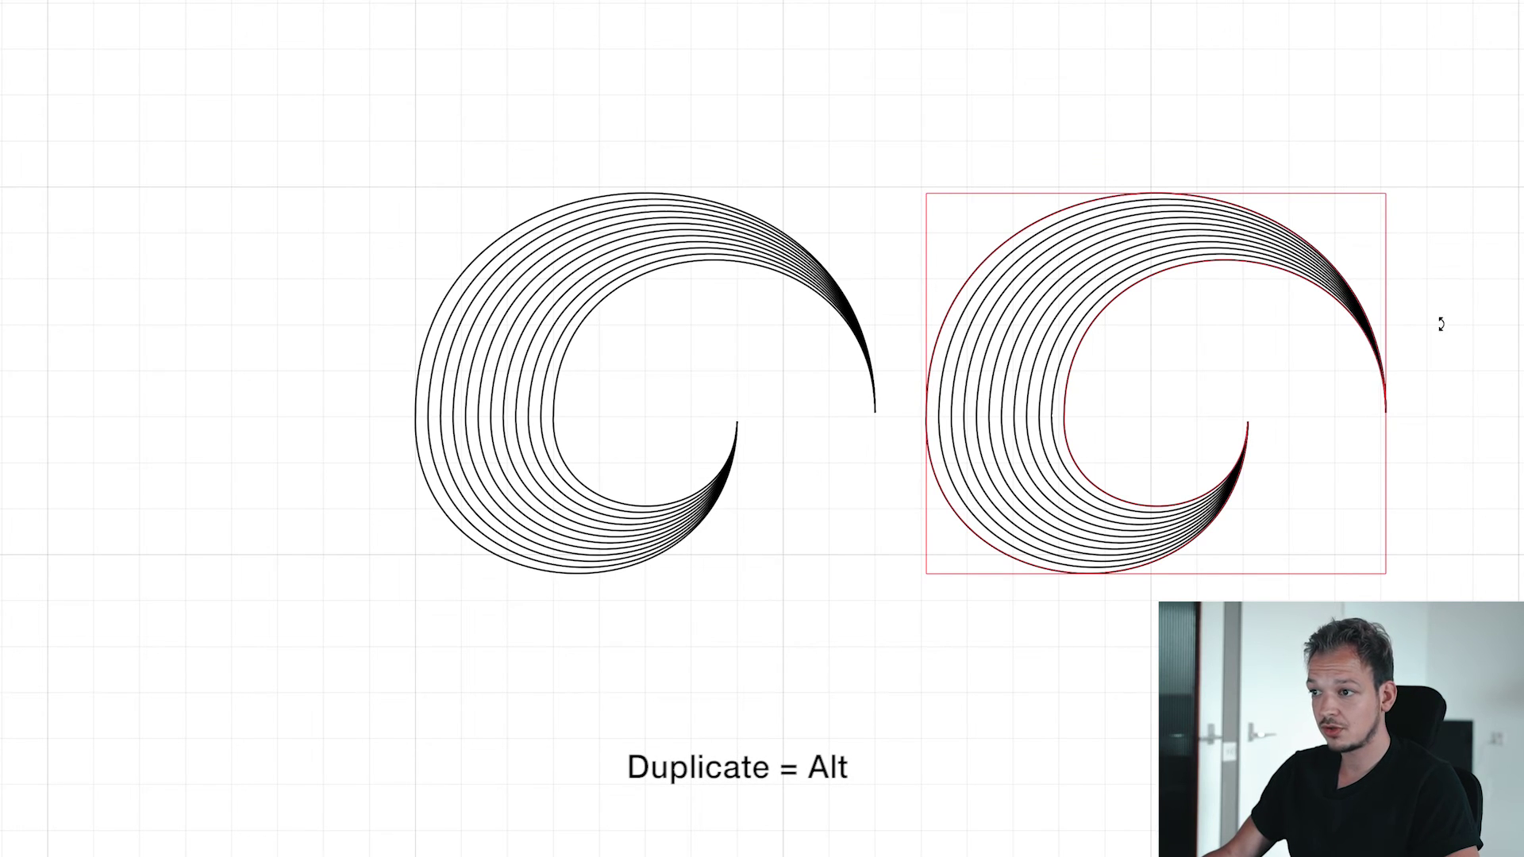
{"action": "left_click_drag", "start_coordinate": [1440, 324], "coordinate": [722, 570]}
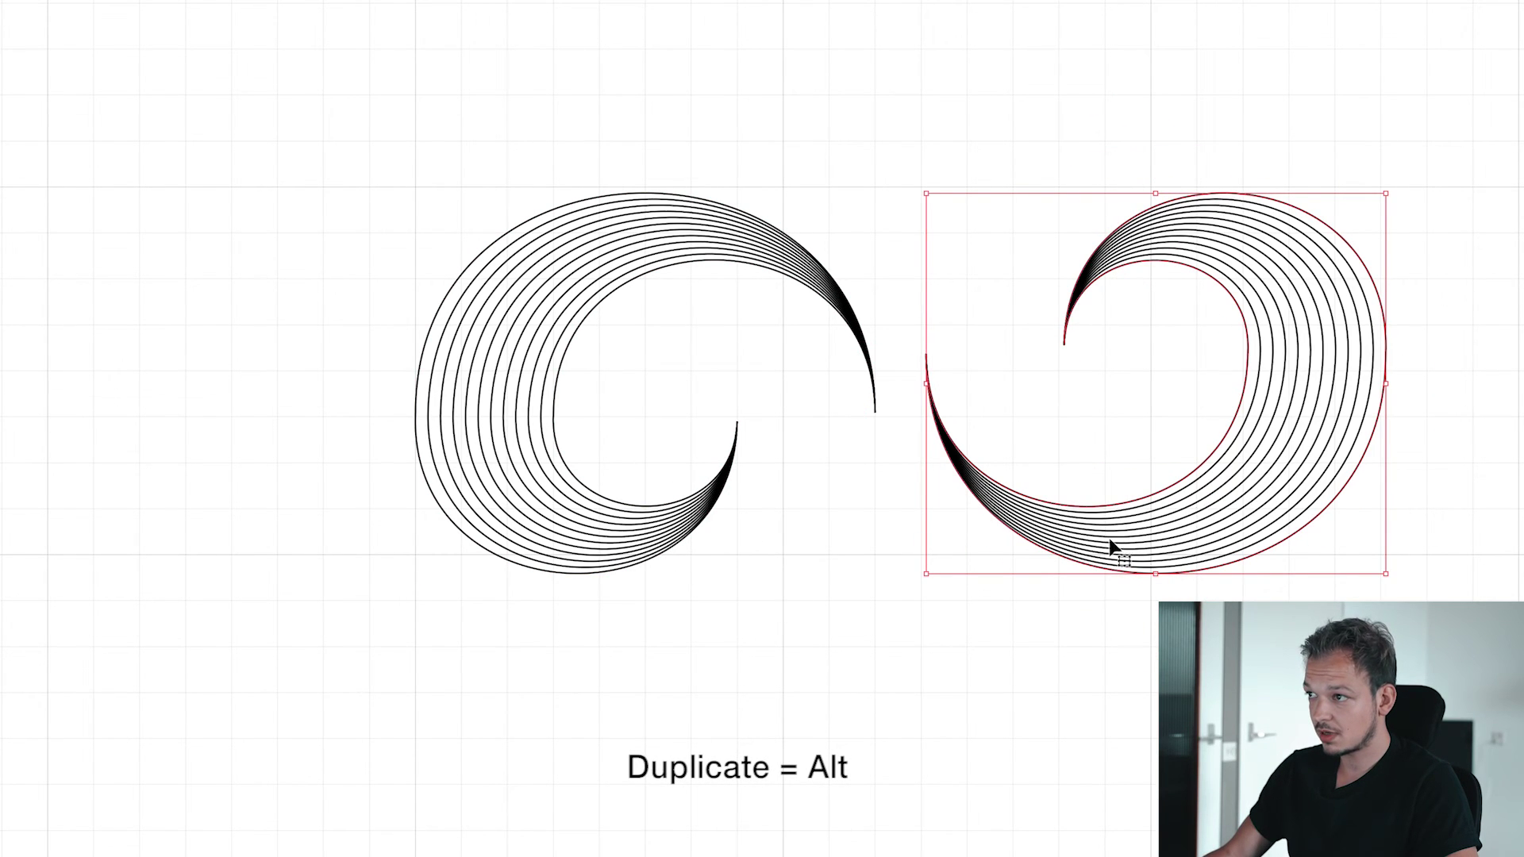
{"action": "left_click_drag", "start_coordinate": [1214, 469], "coordinate": [699, 525]}
{"action": "left_click", "coordinate": [1019, 523]}
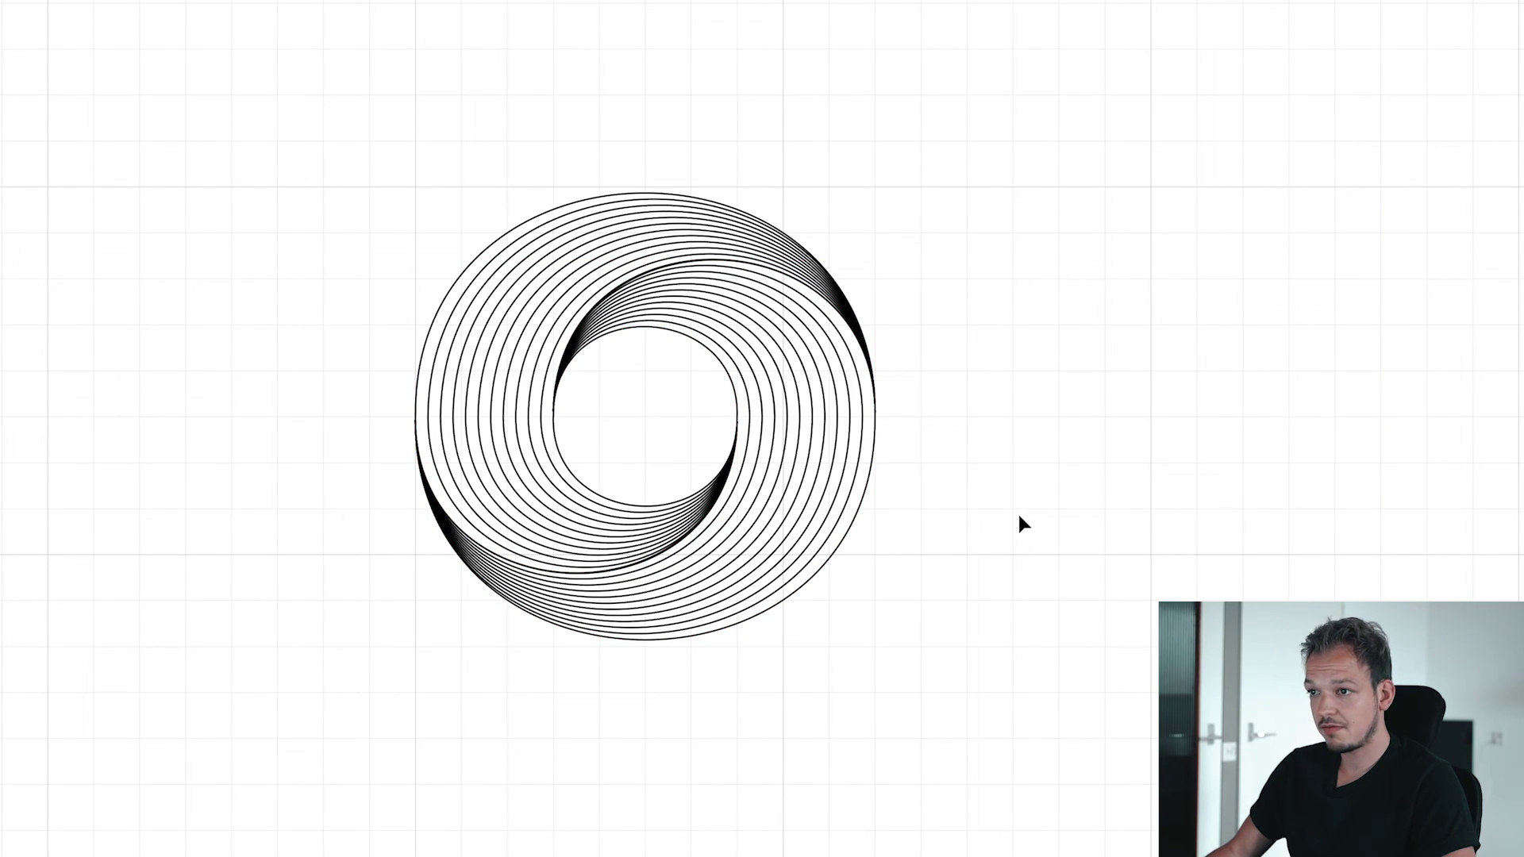
{"action": "scroll", "coordinate": [992, 486], "scroll_direction": "left", "scroll_amount": 2}
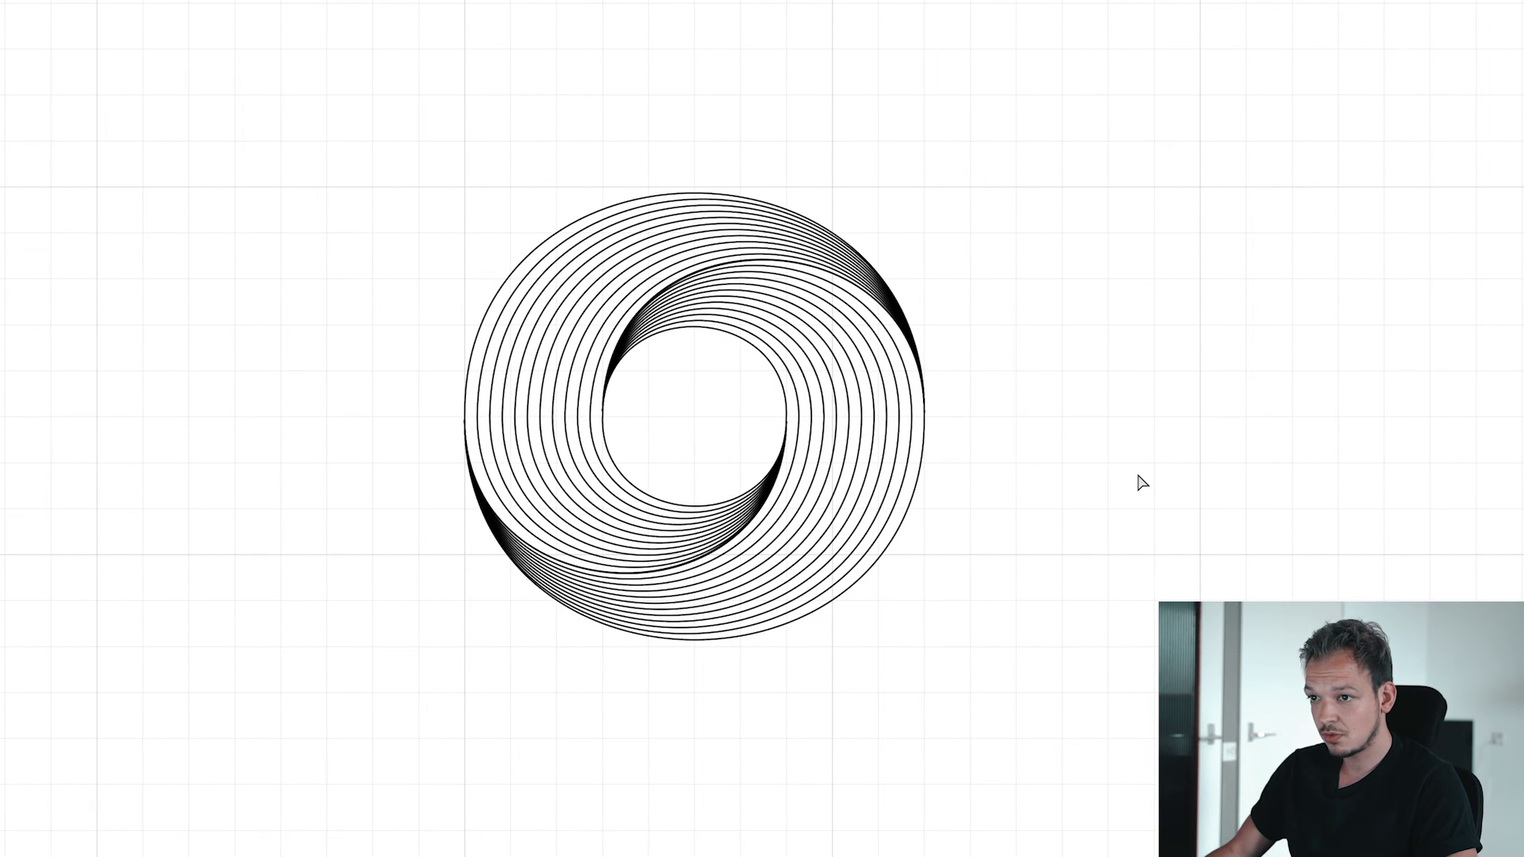